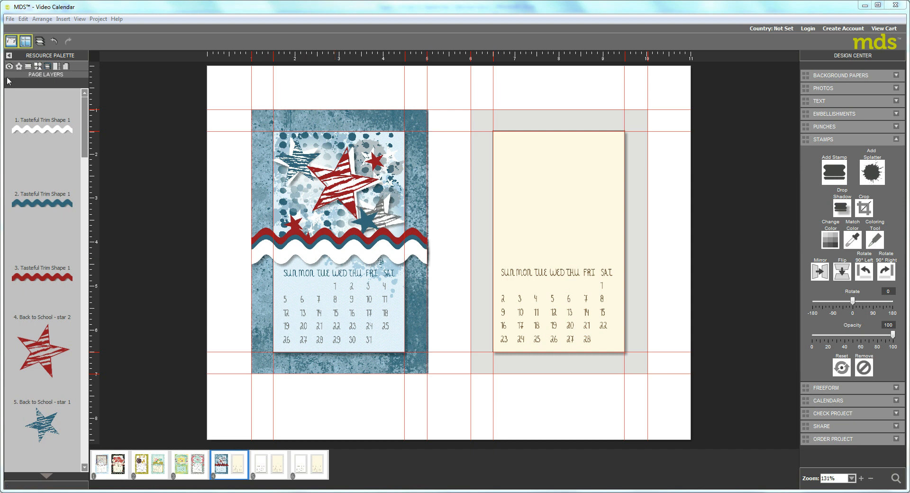
Browse the punches in the resource palette and load the Basics category.
left_click(38, 66)
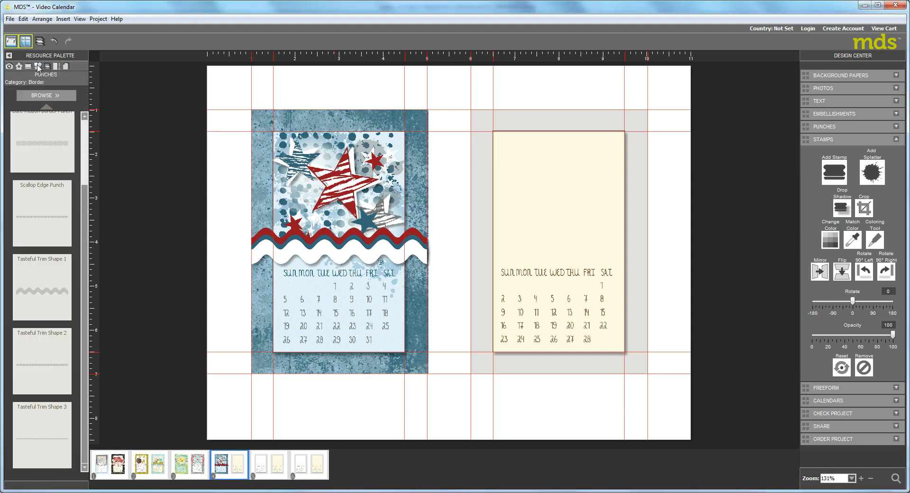
left_click(43, 96)
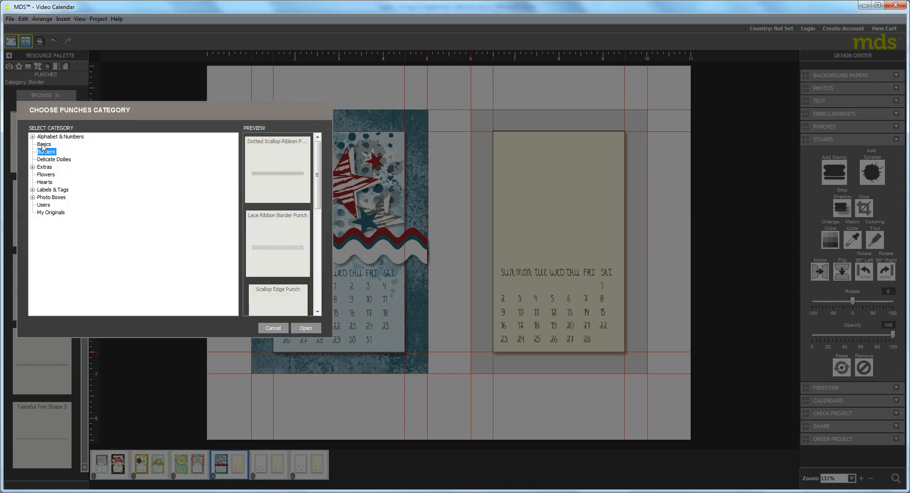
left_click(43, 144)
left_click(306, 327)
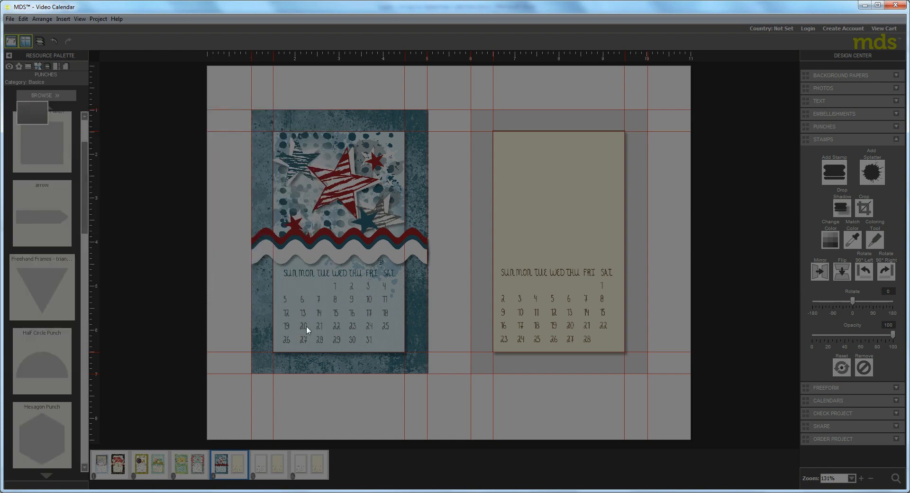
Add an Oval Punch to the left calendar page and size it over the middle of the wavy trims.
left_click(85, 459)
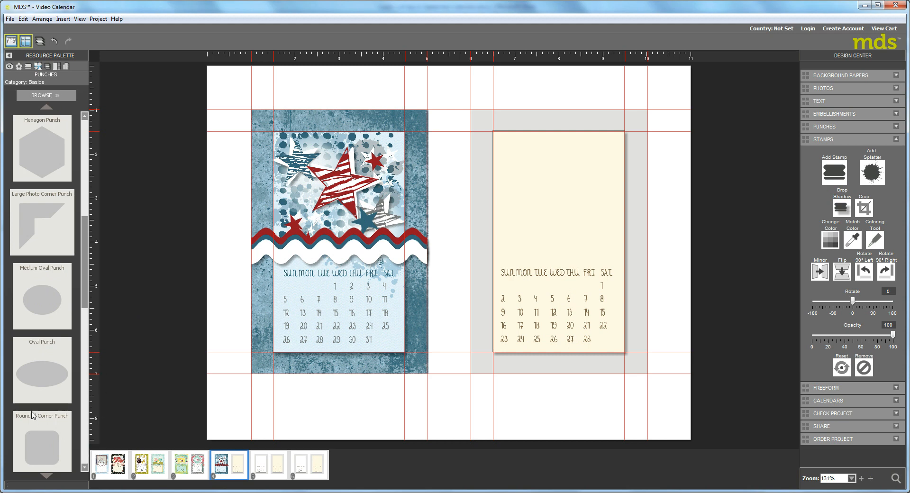
left_click(85, 463)
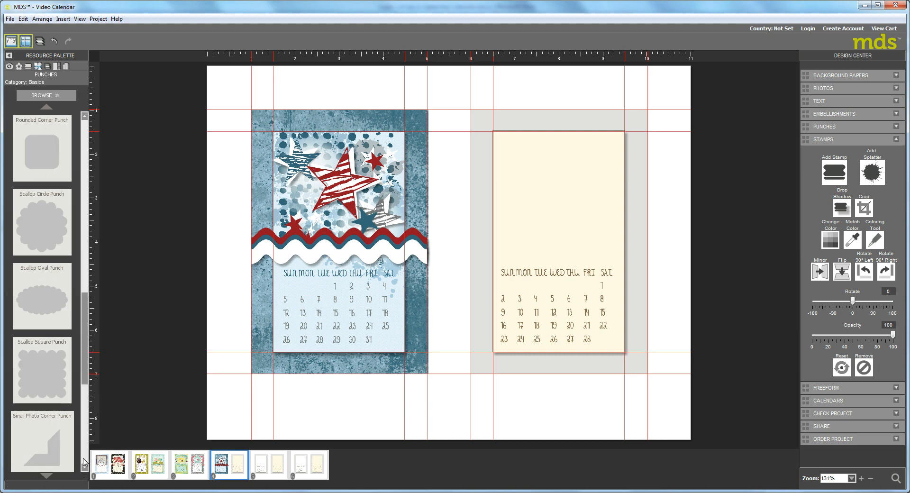
left_click(85, 462)
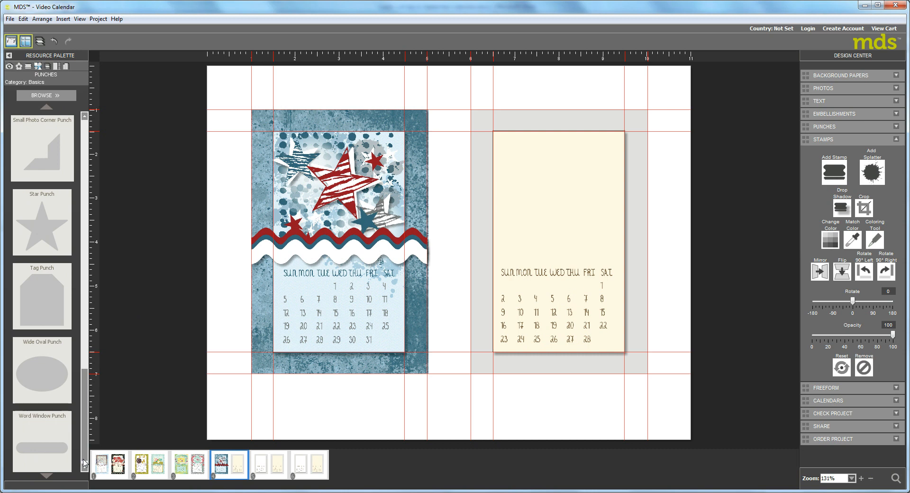
left_click(86, 135)
left_click(86, 135)
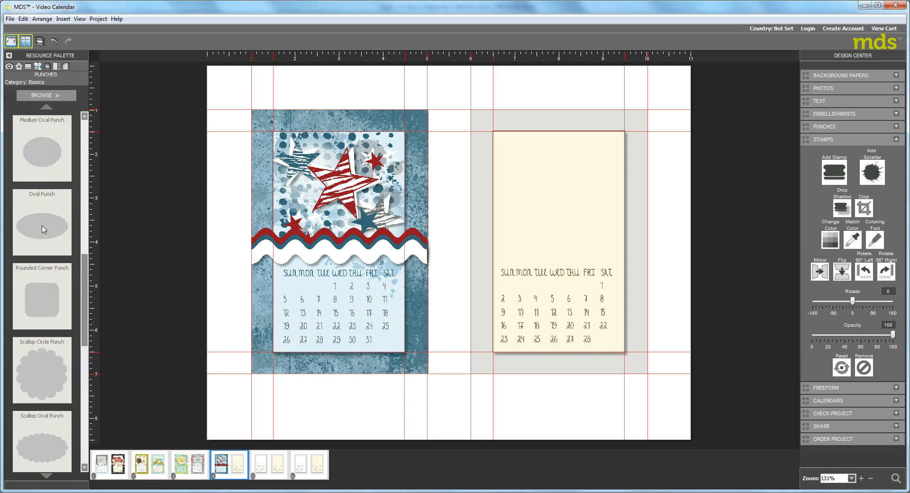
mouse_move(42, 226)
left_mouse_down()
mouse_move(332, 225)
mouse_move(346, 252)
left_mouse_up()
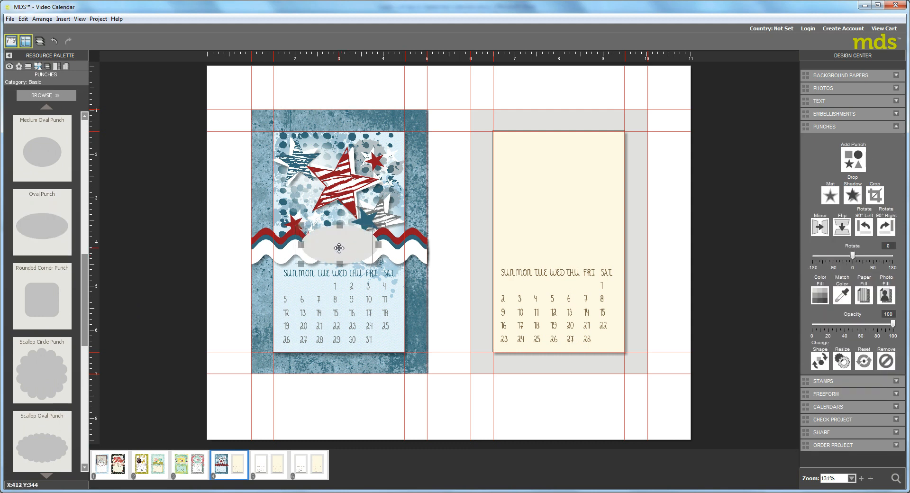
mouse_move(350, 252)
left_mouse_down()
mouse_move(343, 250)
mouse_move(364, 243)
mouse_move(378, 221)
mouse_move(348, 246)
left_mouse_up()
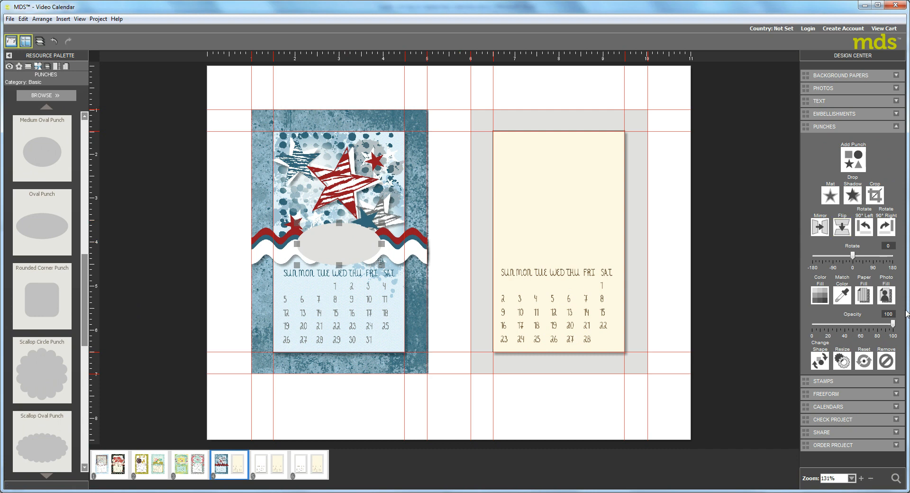
Fill the oval punch with dark gray from the Stampin' Up! colors and give it a drop shadow.
left_click(822, 297)
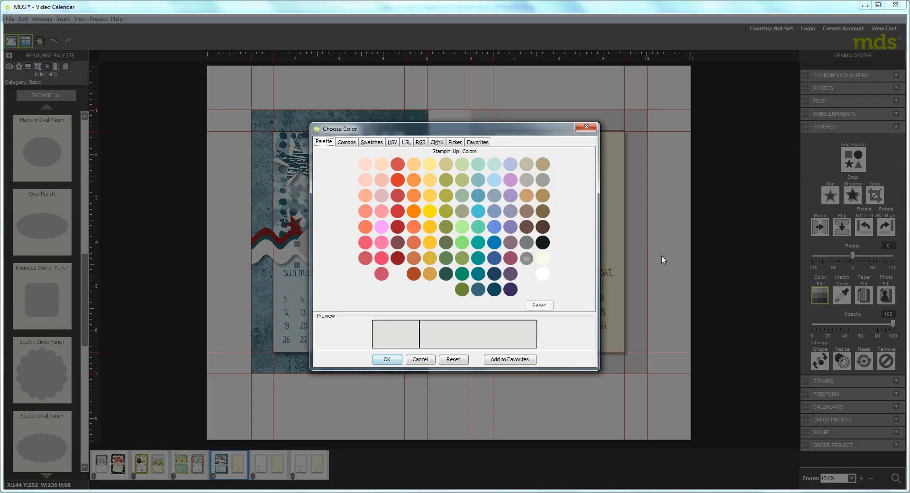
left_click(529, 244)
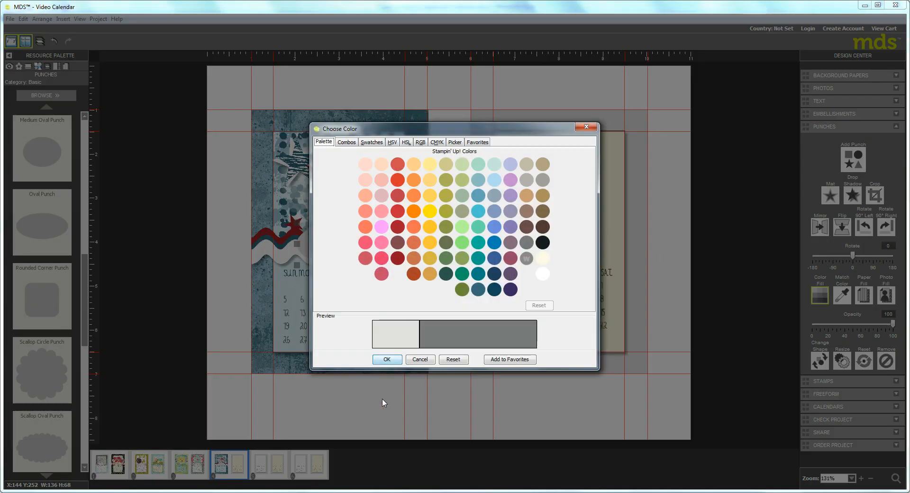
left_click(393, 360)
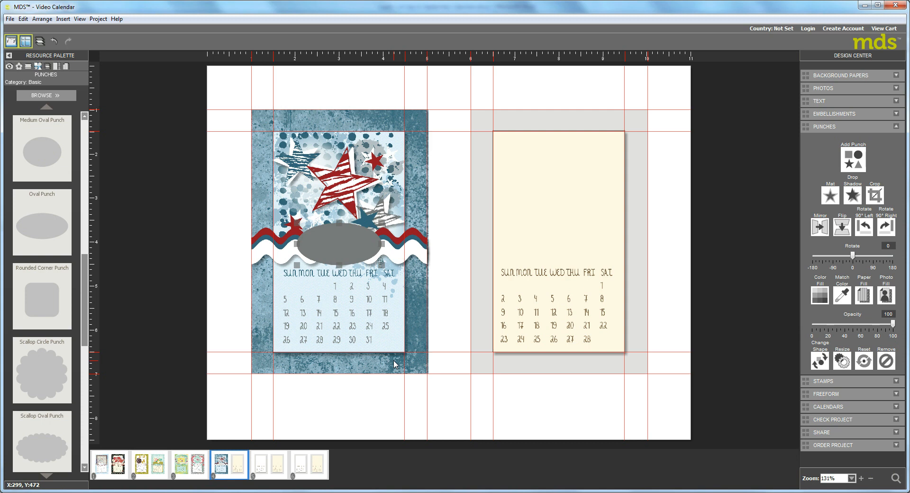
left_click(852, 194)
left_click(539, 350)
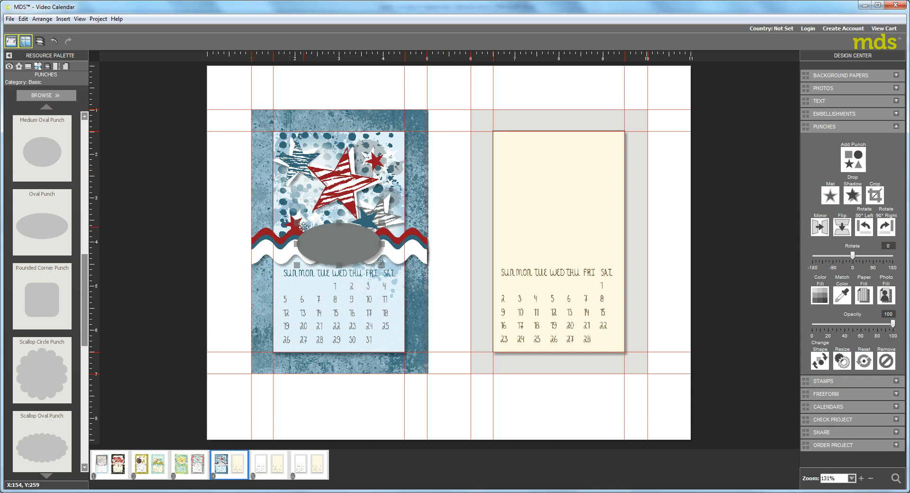
Load the Back to School stamp category from the Designer Kits into the resource palette.
left_click(28, 66)
left_click(32, 107)
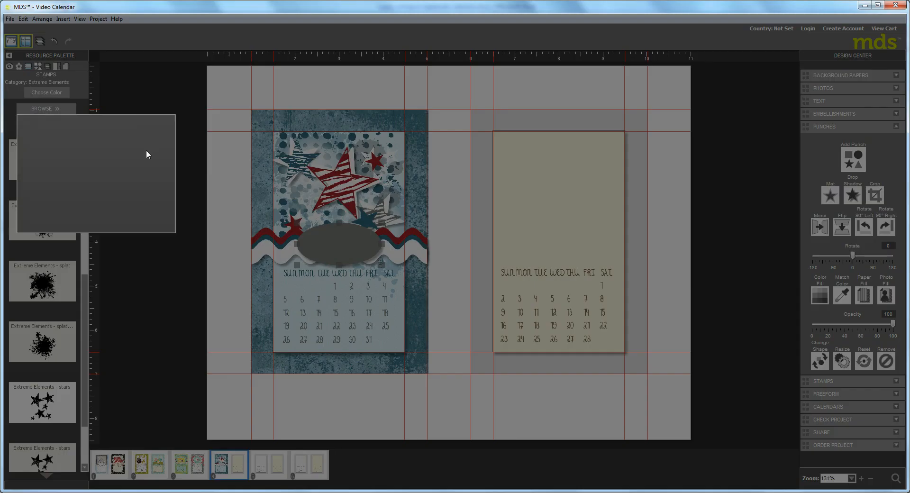
scroll(239, 324, "down", 20)
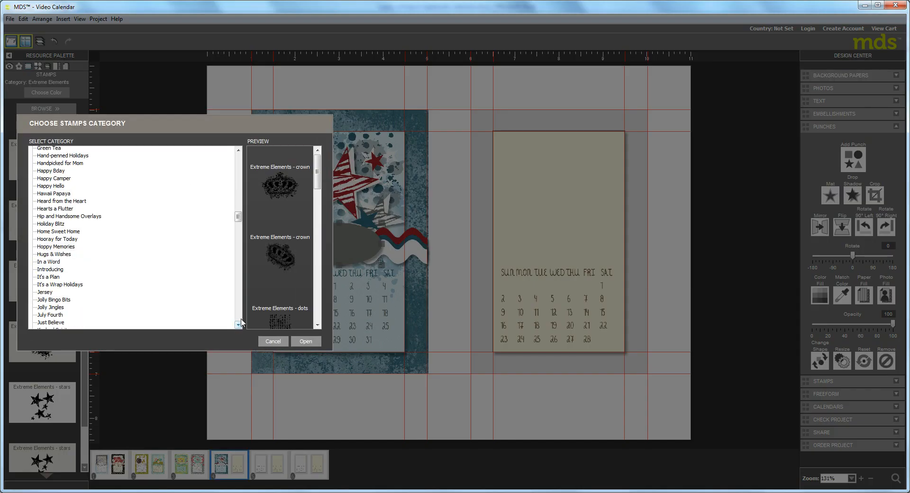
scroll(241, 322, "down", 20)
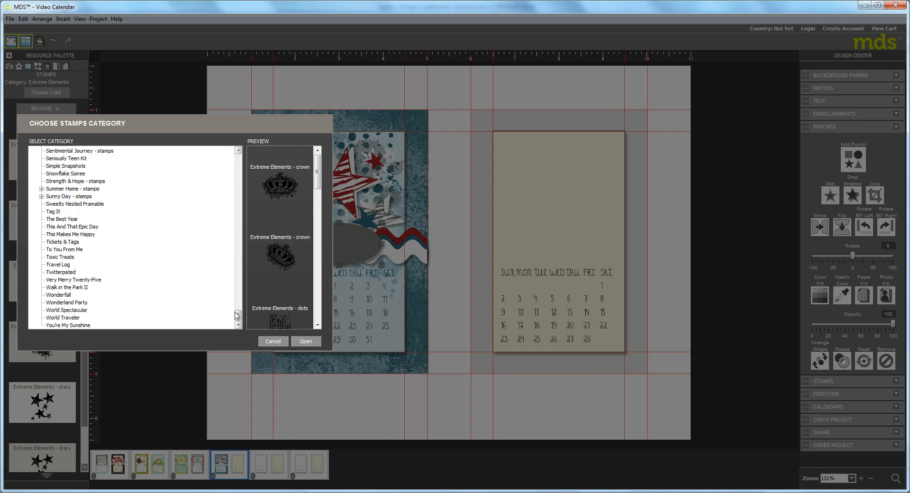
scroll(238, 163, "up", 10)
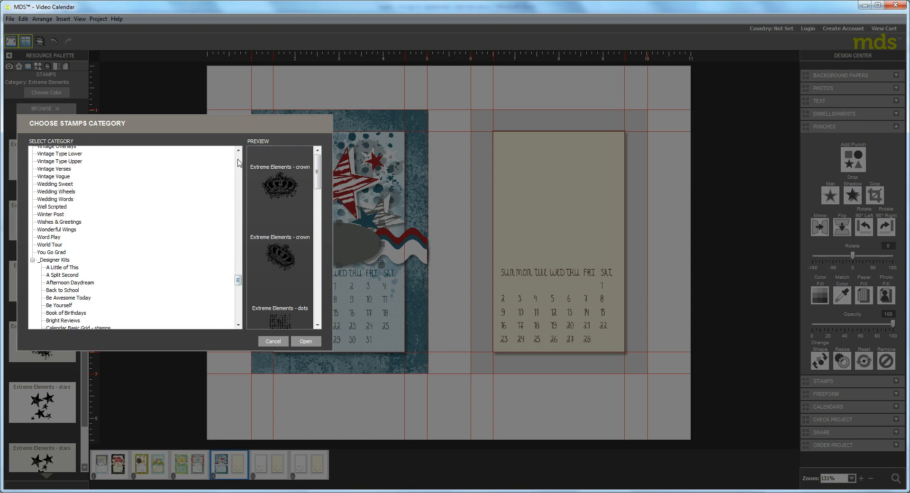
double_click(65, 290)
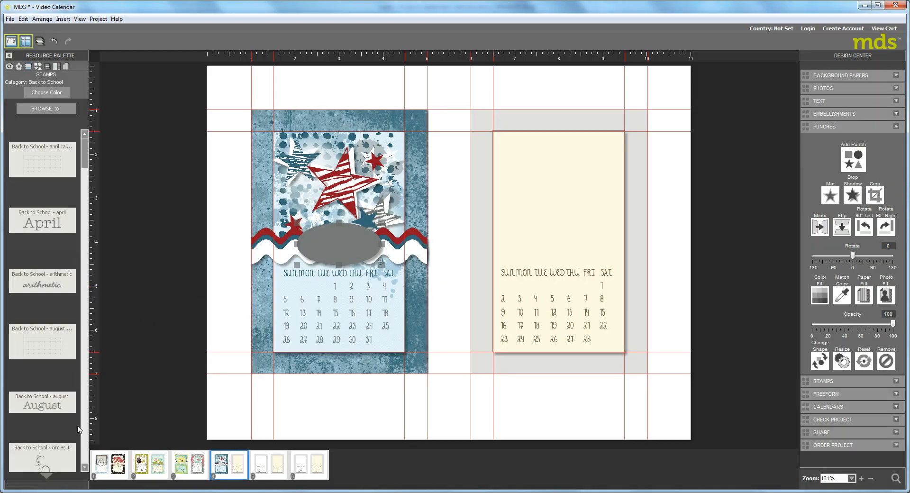
Add the Back to School grunge 3 stamp to the left calendar page over the gray oval.
scroll(85, 456, "down", 5)
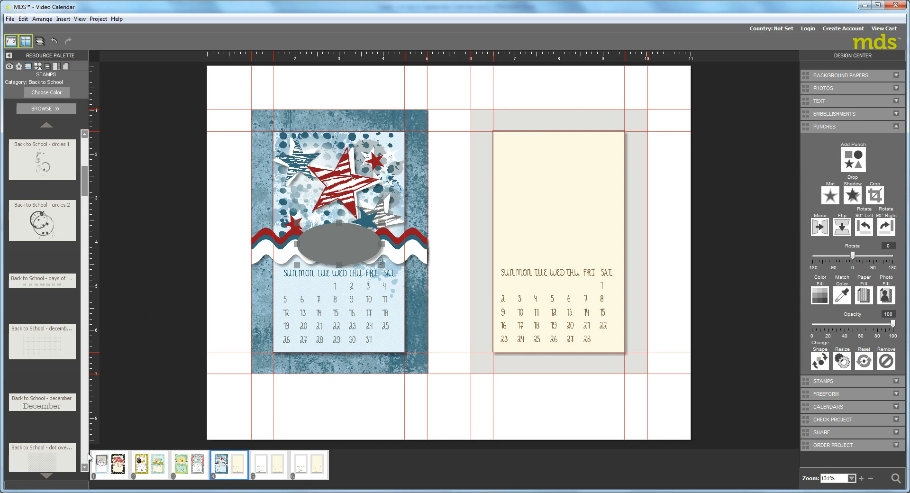
scroll(89, 456, "down", 5)
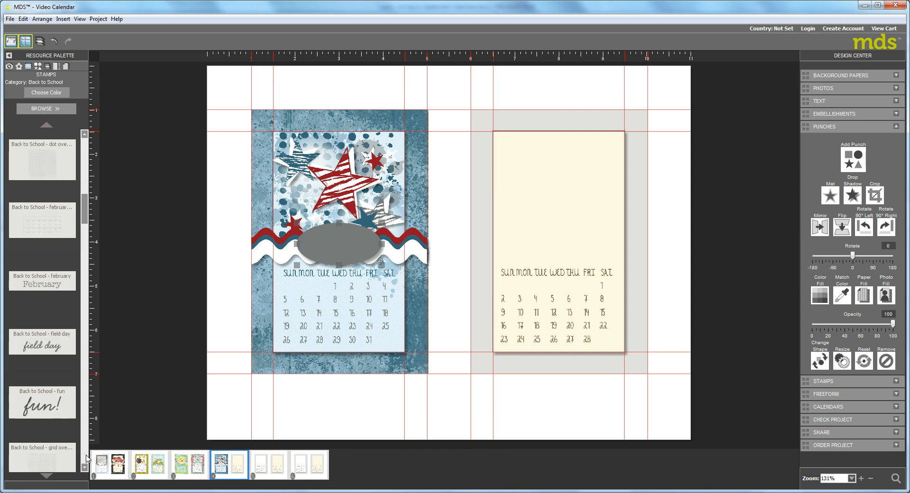
scroll(87, 458, "down", 5)
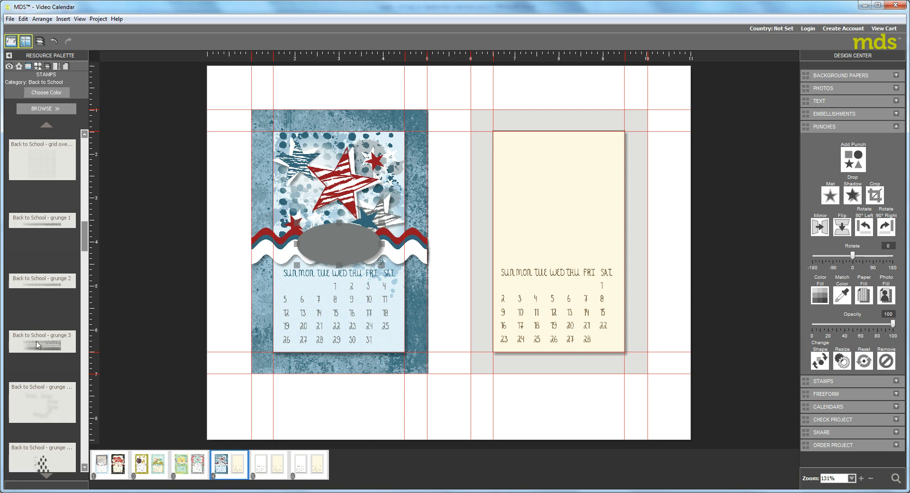
left_click_drag(39, 349, 349, 287)
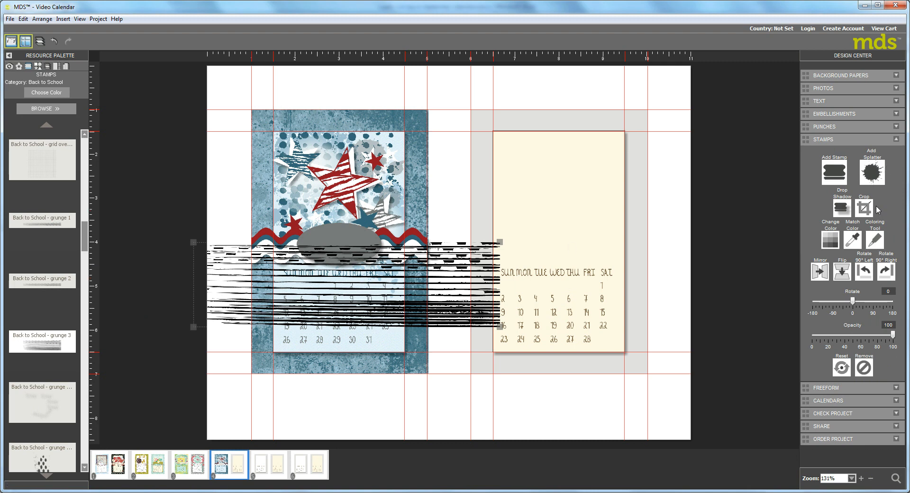
Change the grunge stamp's color to white.
left_click(829, 240)
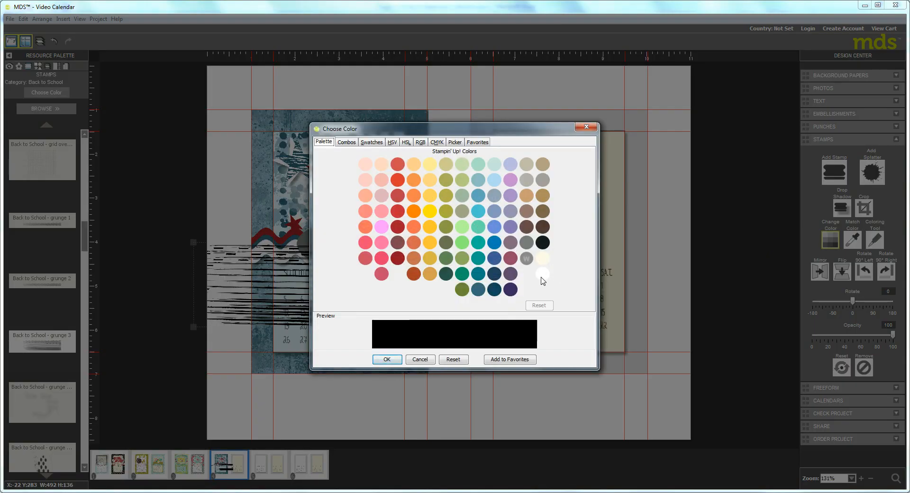
left_click(542, 275)
left_click(387, 359)
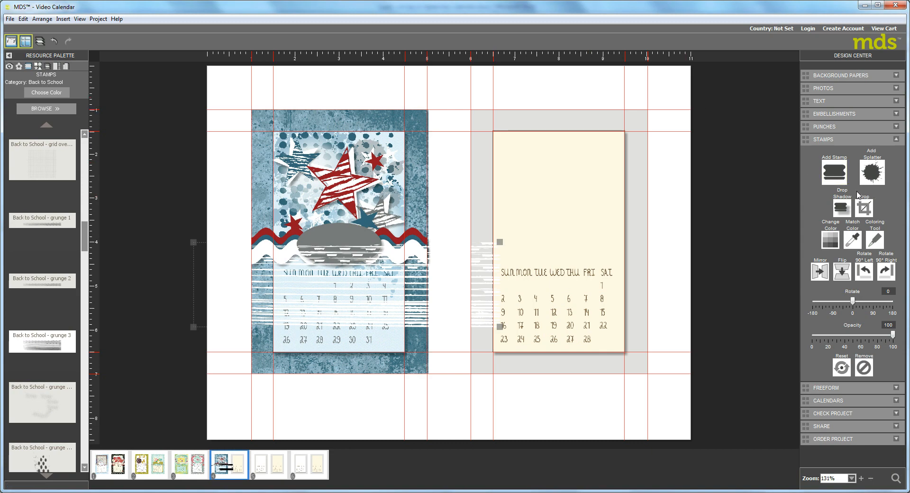
Crop the grunge stamp with the Oval Punch shape, moving the crop area nearer the middle of the stamp.
left_click(865, 208)
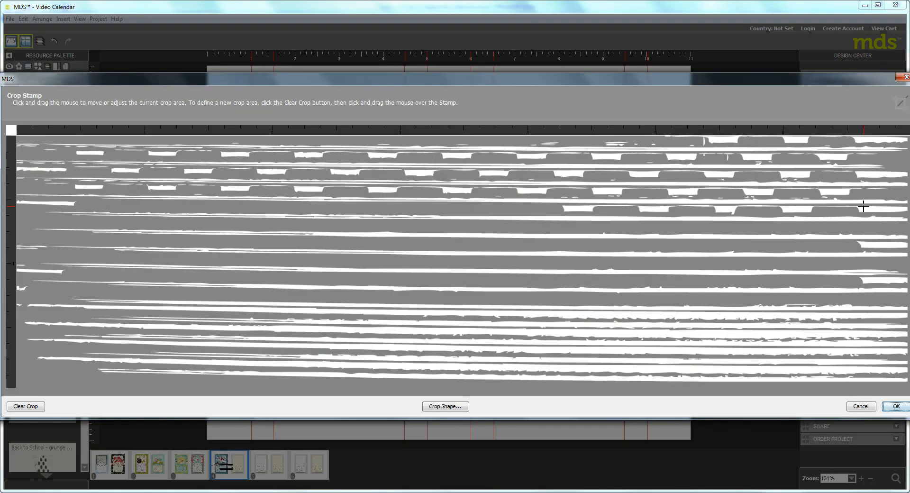
left_click(446, 409)
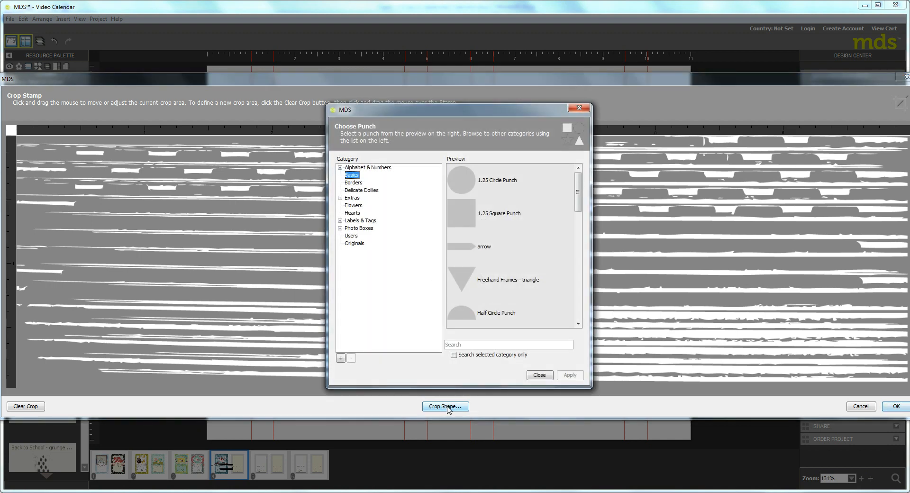
scroll(577, 314, "down", 2)
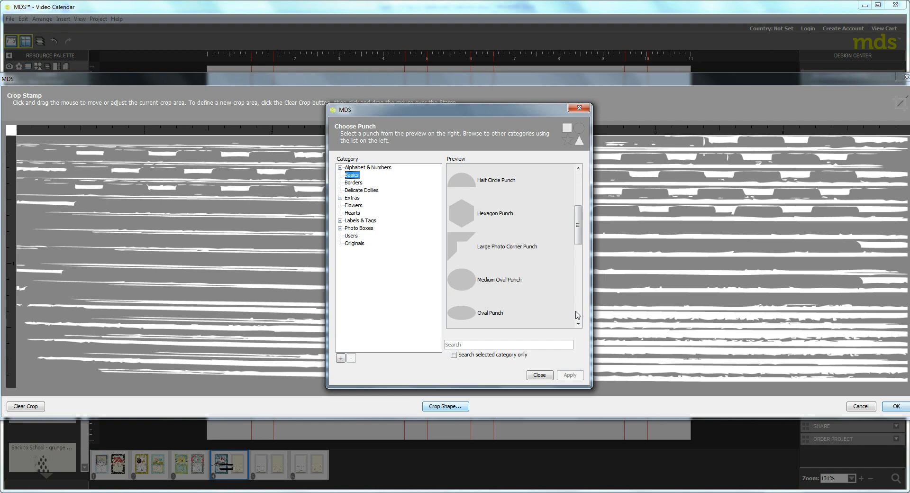
left_click(459, 317)
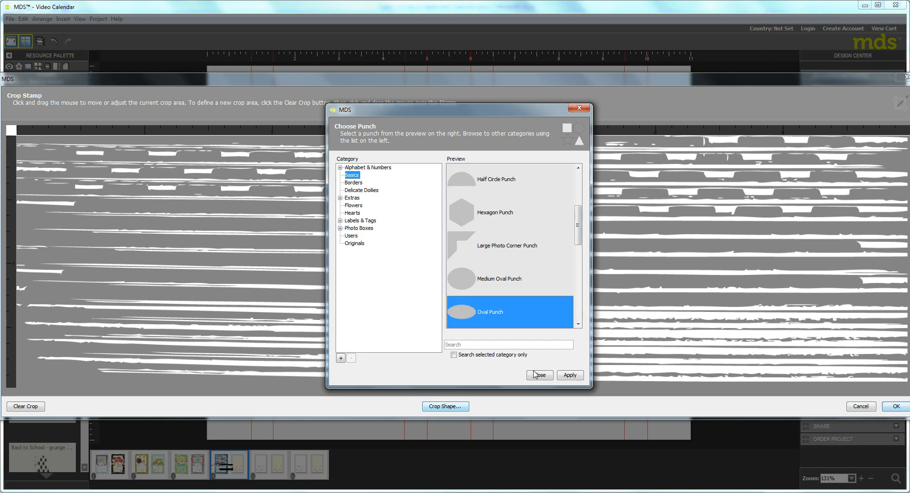
left_click(571, 376)
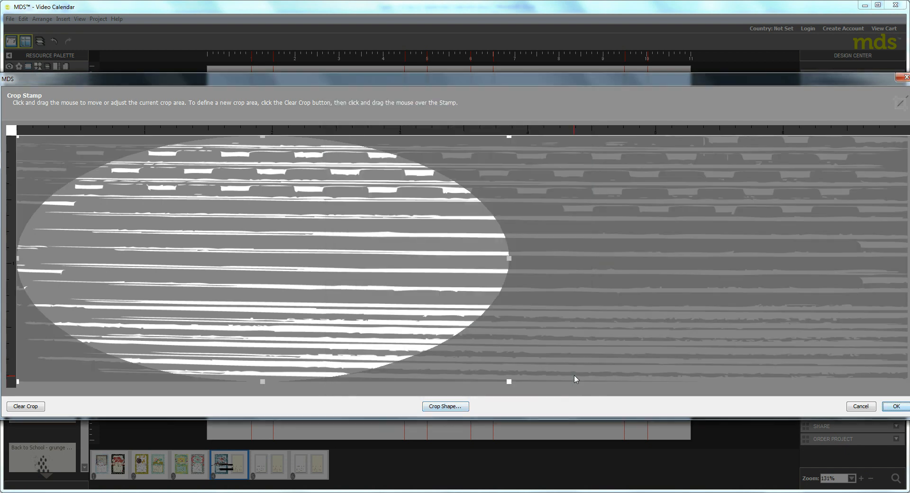
left_click_drag(402, 286, 511, 281)
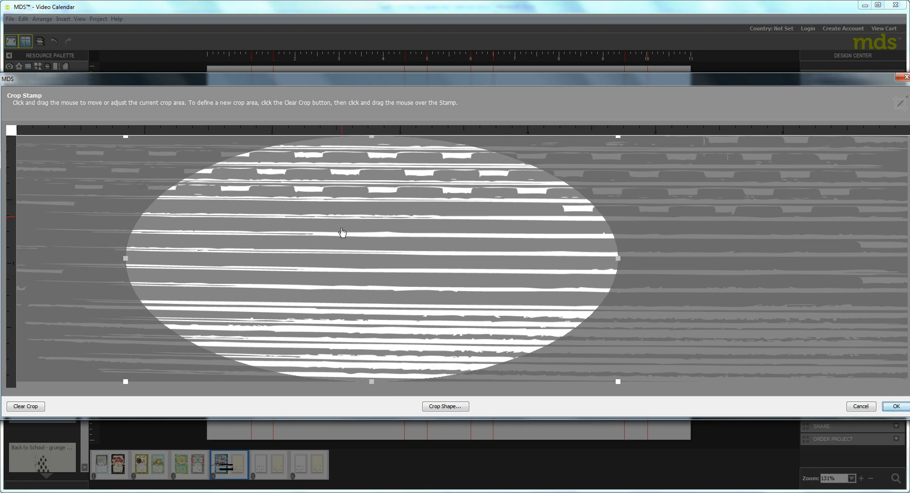
left_click(904, 407)
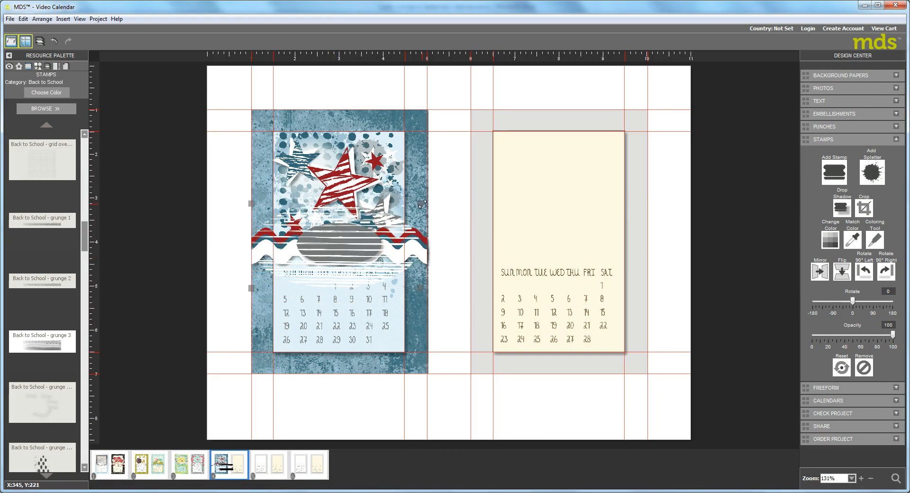
Shrink the oval-cropped grunge stamp and position it to fit within the gray oval on the trims.
left_click_drag(422, 204, 355, 235)
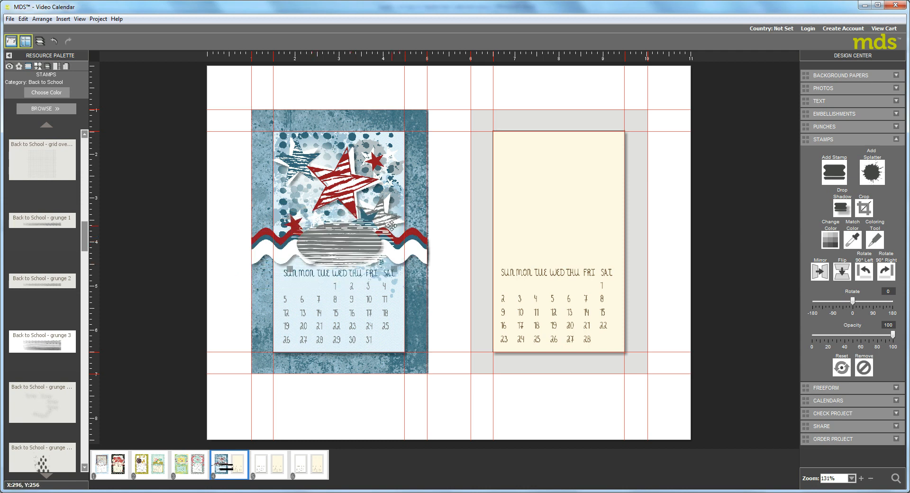
left_click_drag(393, 217, 353, 251)
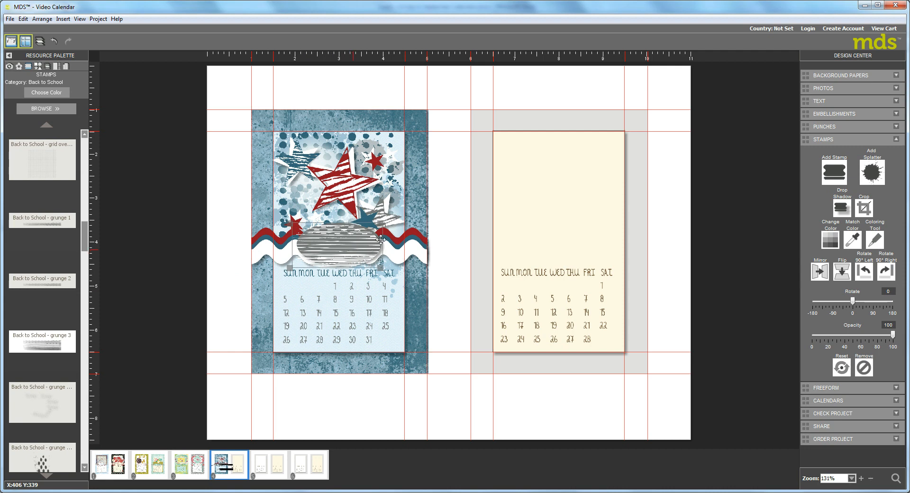
left_click_drag(382, 221, 356, 240)
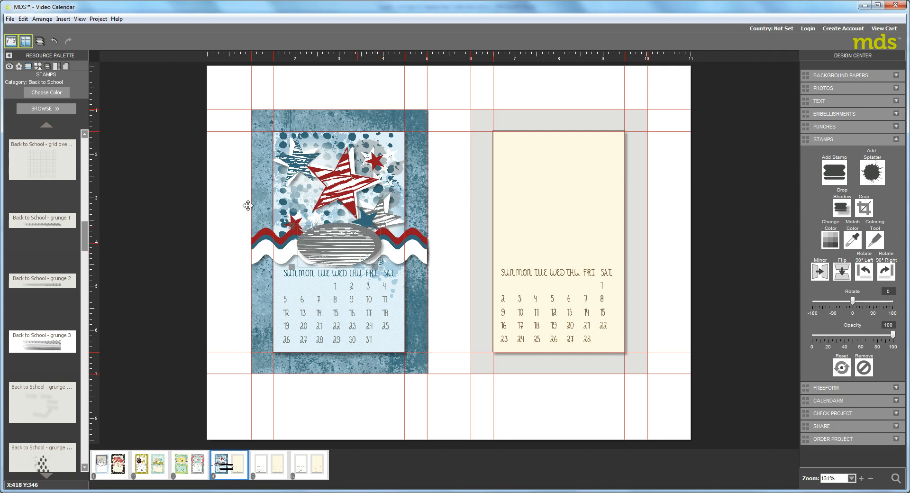
Fine-tune the size and position of the white grunge stamp so it covers the gray oval edge to edge.
left_click(78, 19)
mouse_move(99, 124)
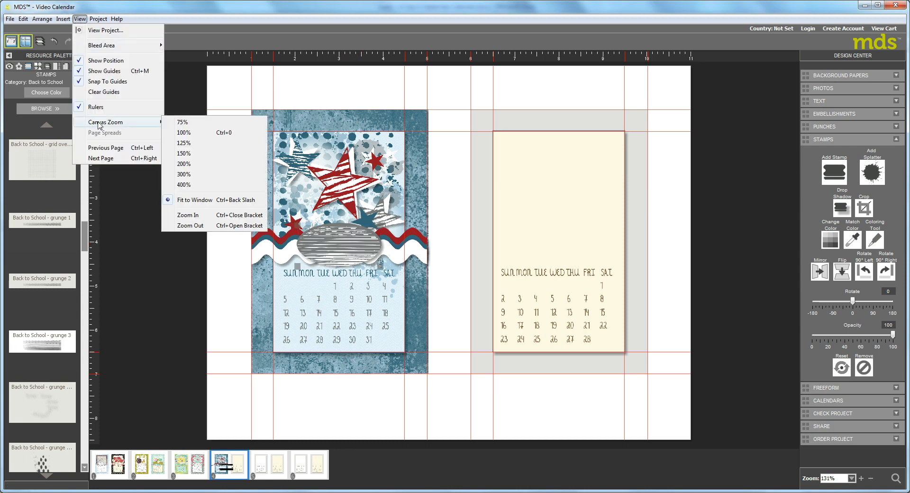
left_click(185, 187)
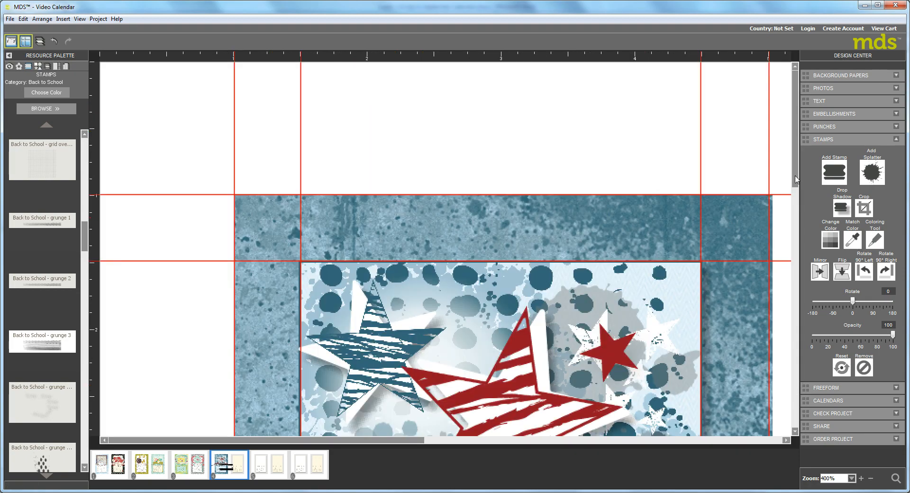
left_click_drag(796, 176, 796, 296)
left_click_drag(494, 220, 538, 211)
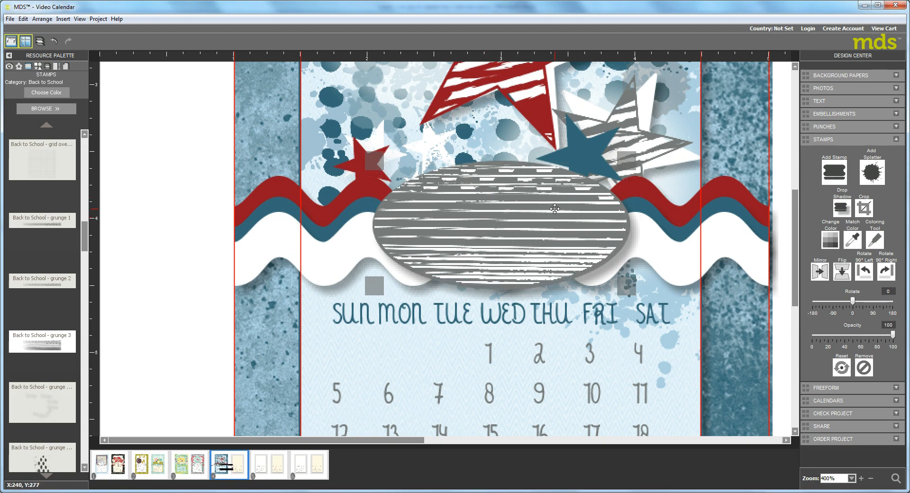
left_click_drag(628, 287, 630, 287)
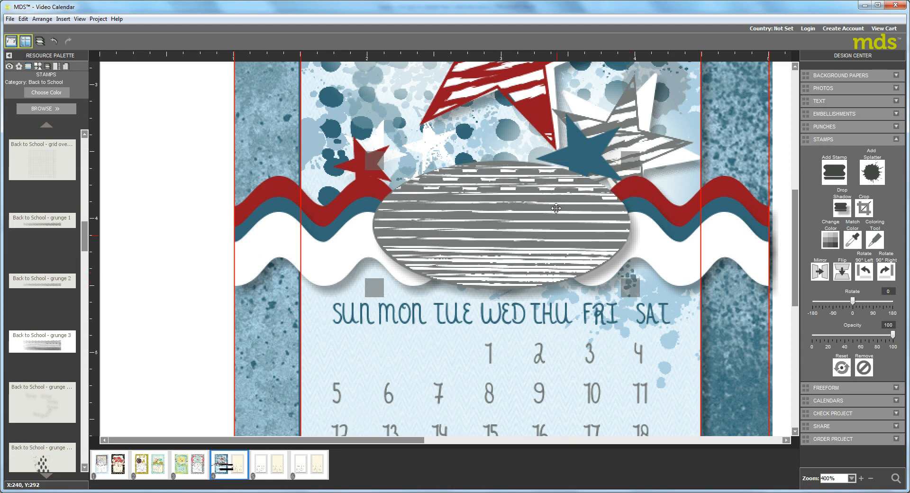
left_click(80, 19)
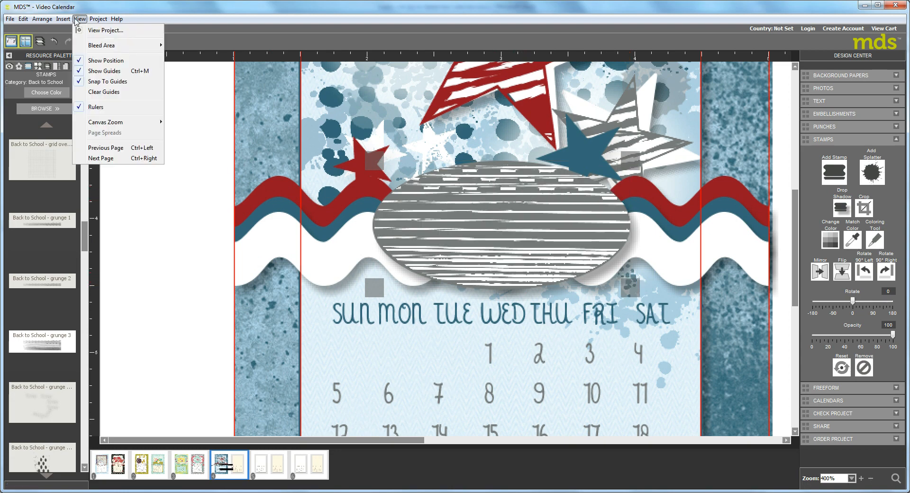
mouse_move(105, 123)
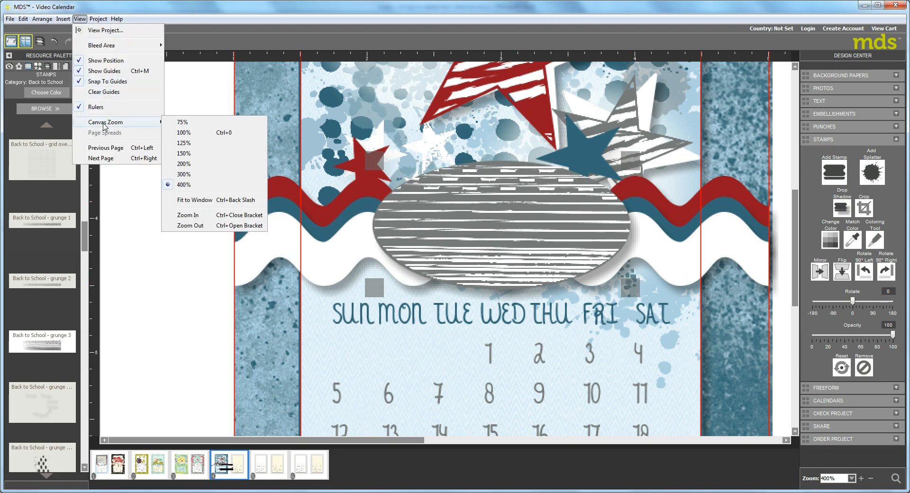
left_click(198, 141)
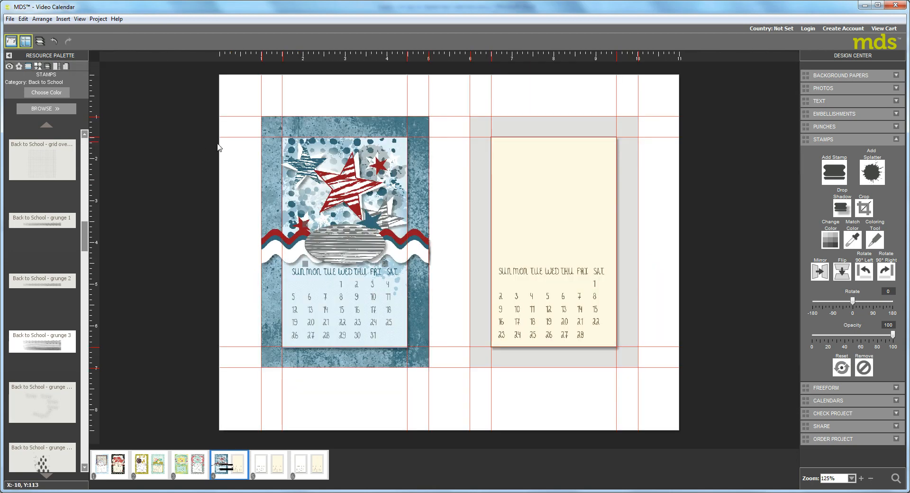
Add the Back to School july word stamp over the textured oval and resize it to fit inside.
left_click(84, 152)
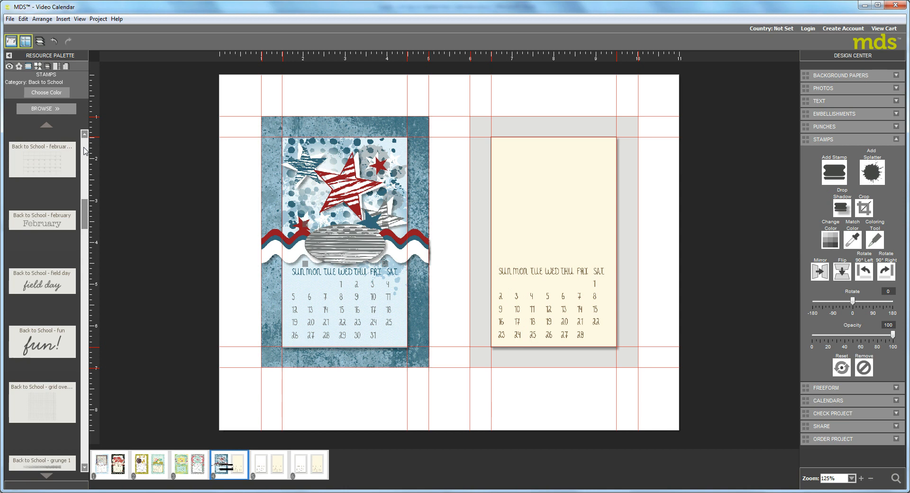
left_click(84, 463)
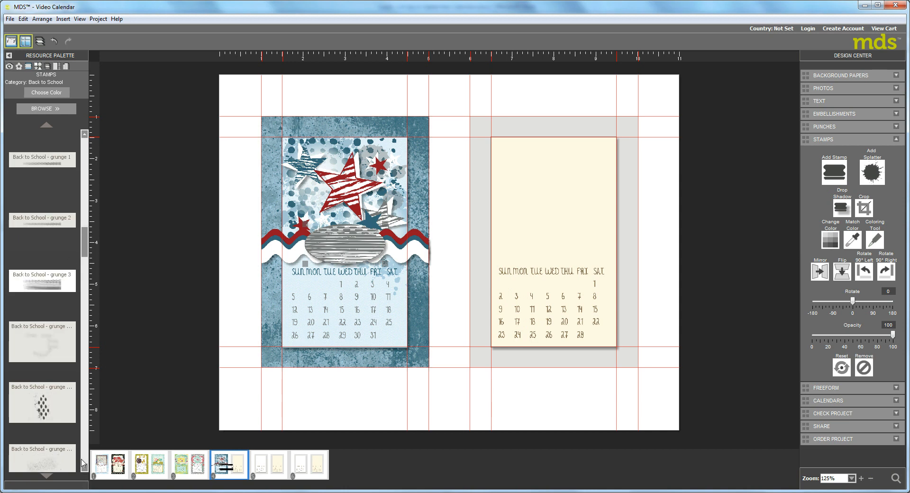
left_click_drag(45, 413, 349, 246)
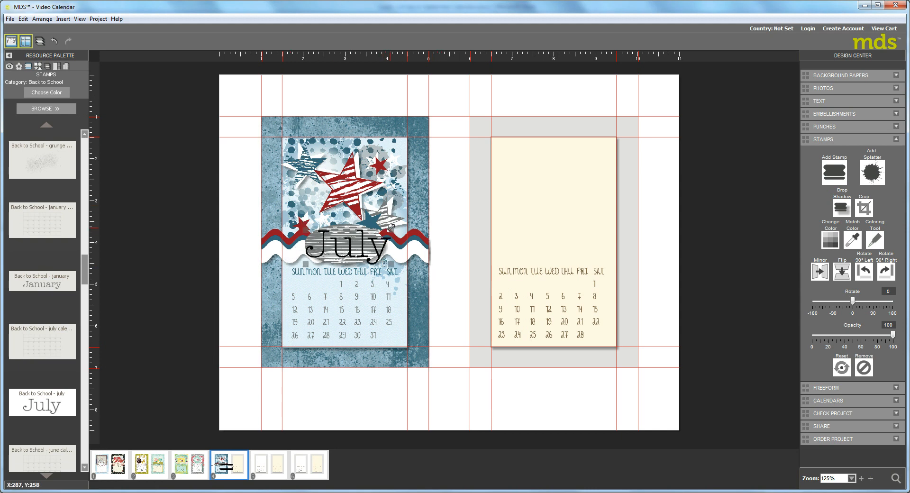
left_click_drag(353, 248, 352, 267)
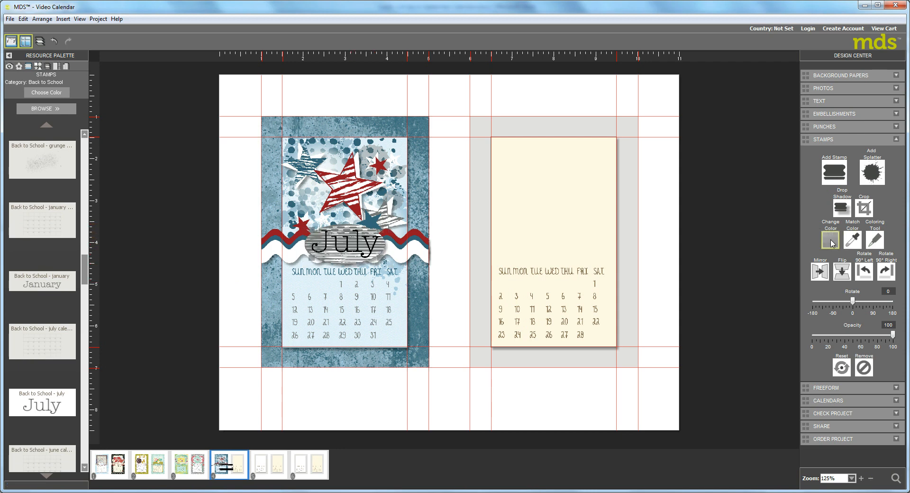
Recolor the July stamp dark red and give it a drop shadow with the preset shadow settings.
left_click(488, 197)
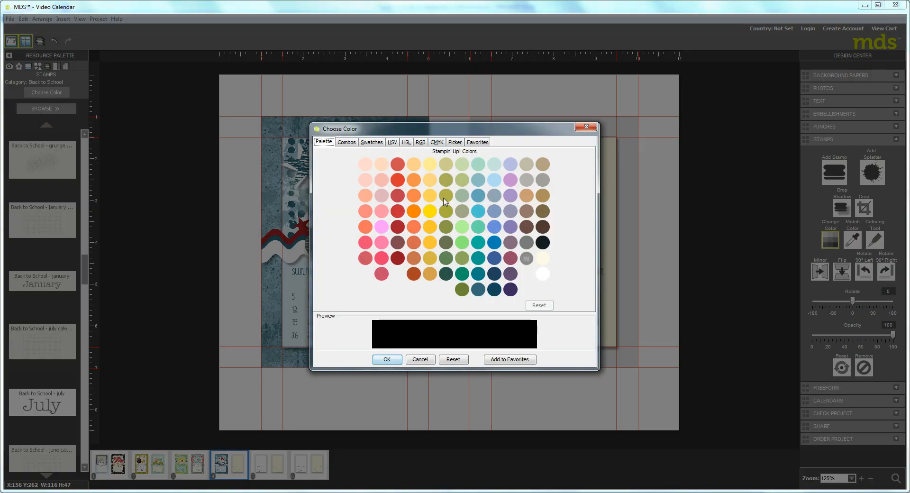
left_click(397, 258)
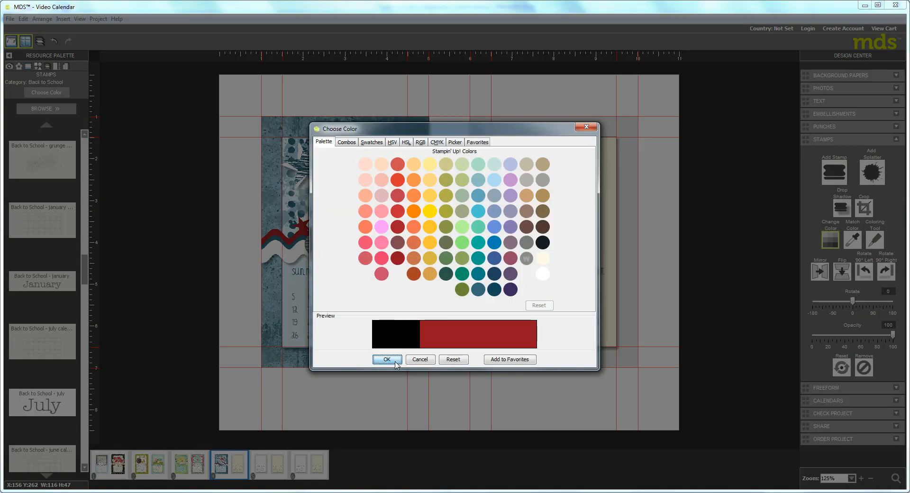
left_click(387, 359)
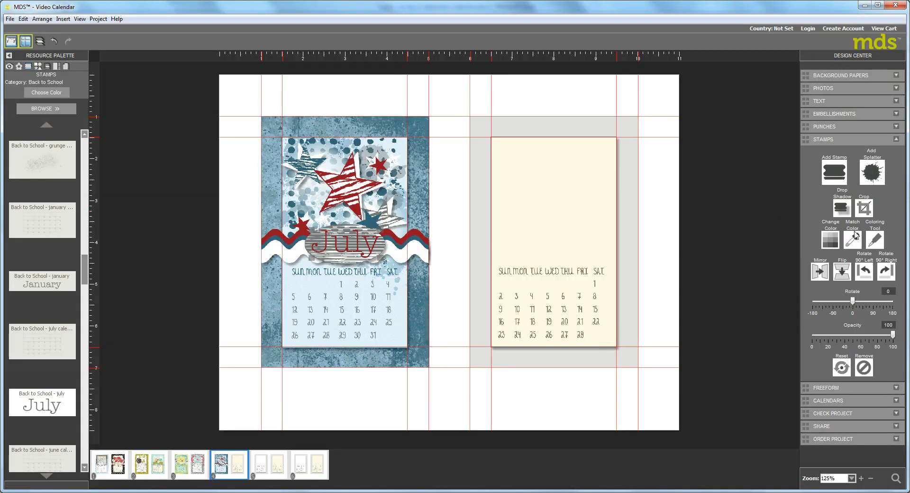
left_click(841, 208)
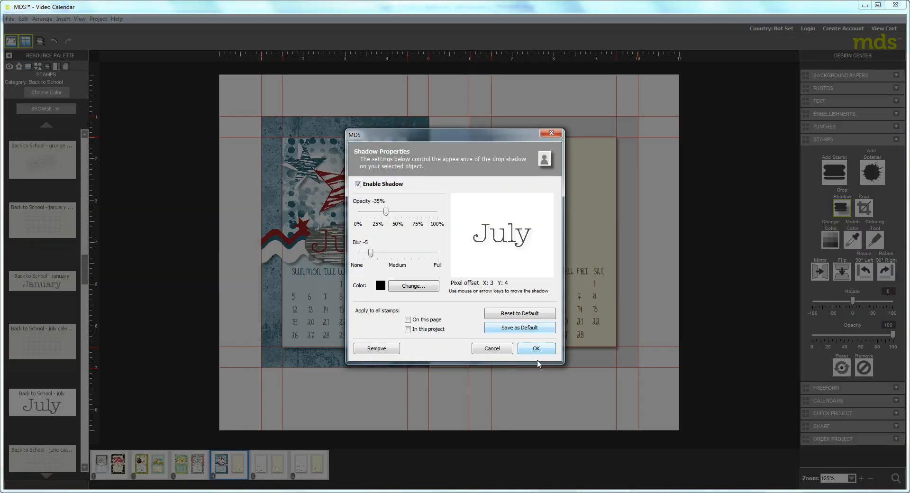
left_click(552, 350)
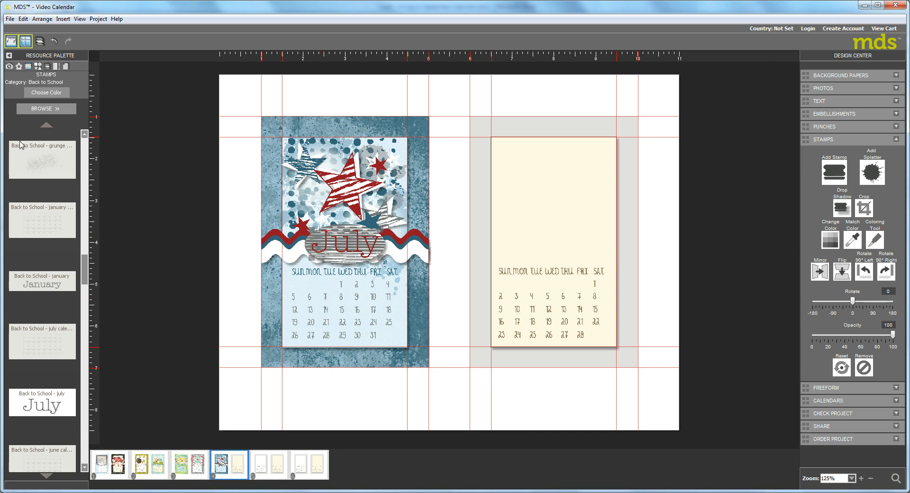
Add the Back to School grunge 2 stamp to the left calendar page and rotate it 90° right.
left_click(84, 160)
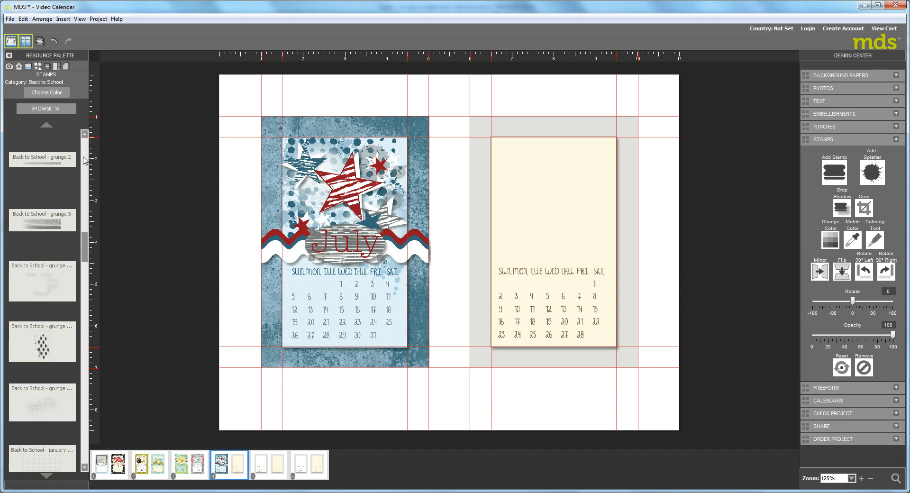
left_click(339, 295)
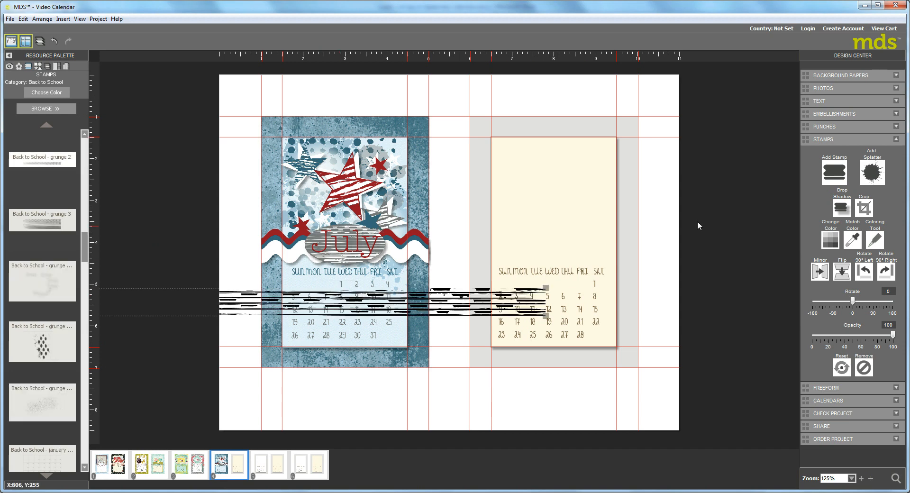
left_click(882, 274)
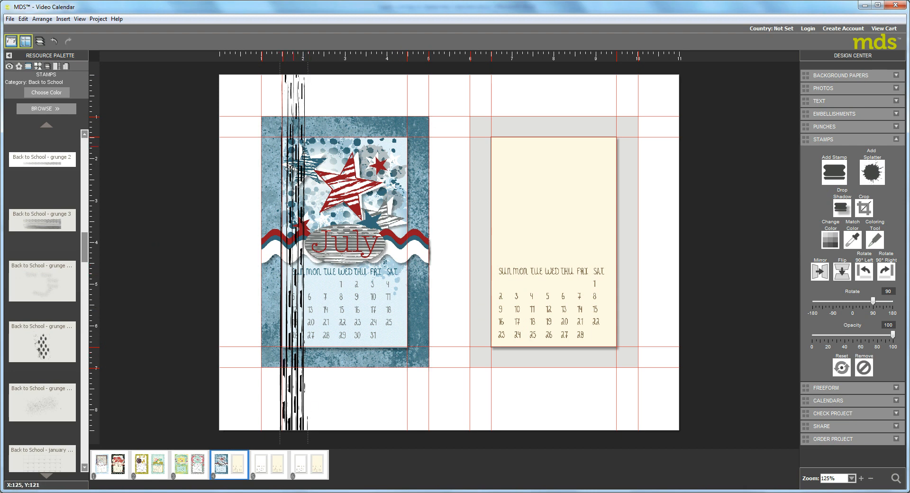
Shrink the vertical grunge 2 stamp to a narrow strip and move it to the left edge of the light blue calendar panel.
left_click_drag(285, 223, 313, 192)
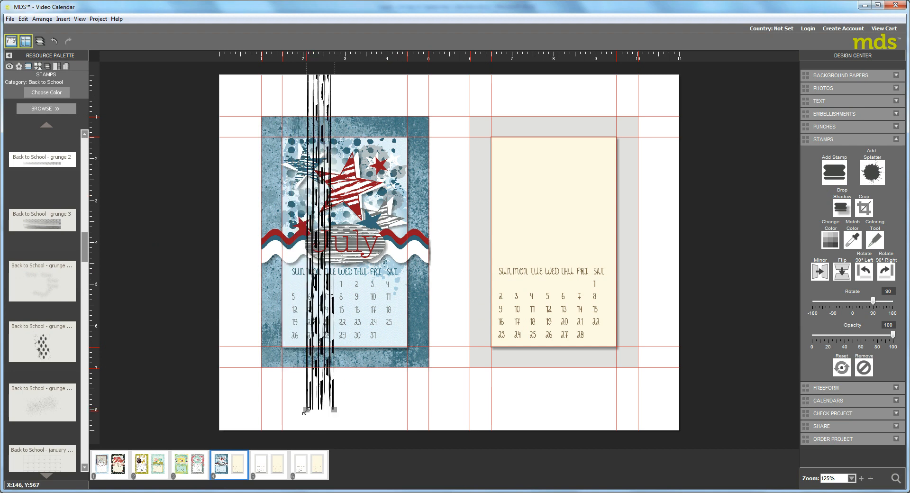
left_click_drag(304, 411, 308, 294)
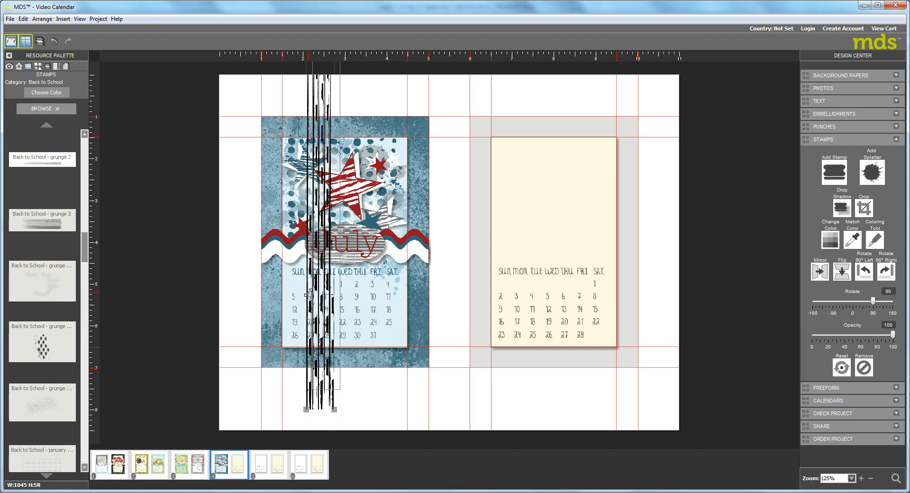
left_click_drag(326, 341, 327, 343)
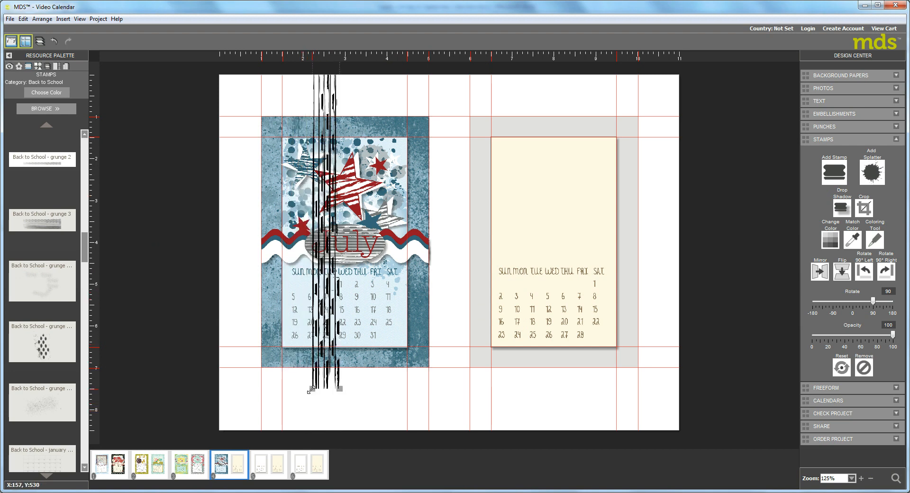
left_click_drag(310, 389, 329, 279)
left_click_drag(334, 216, 295, 335)
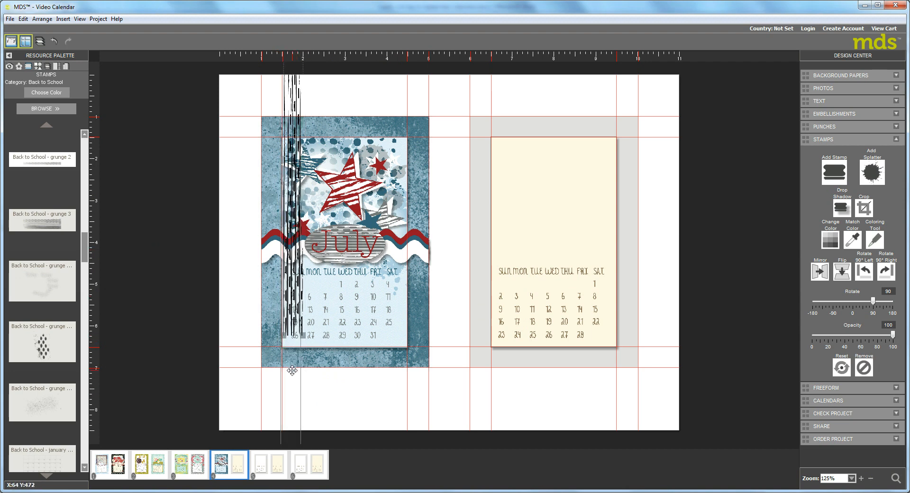
left_click_drag(288, 448, 291, 376)
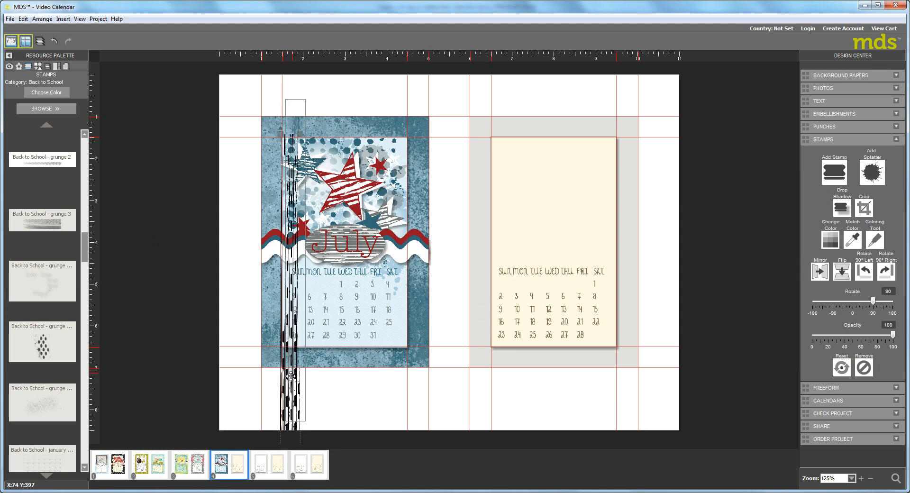
left_click_drag(283, 421, 290, 337)
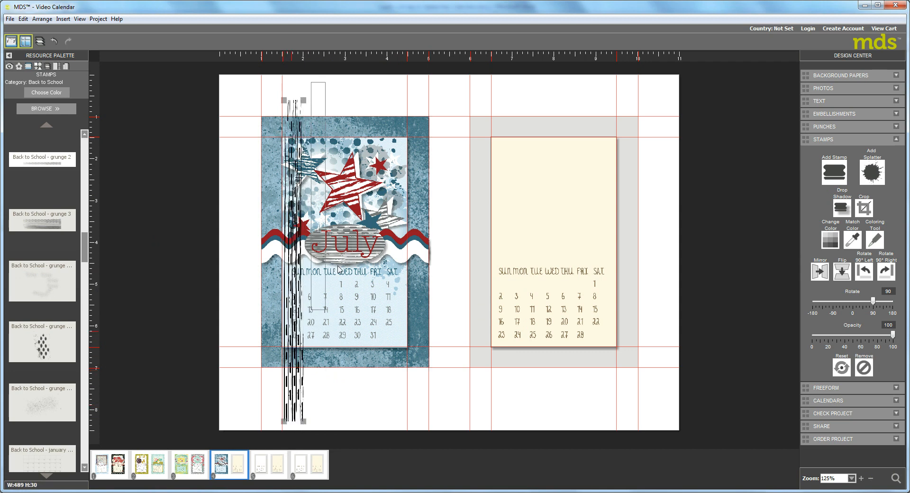
left_click_drag(310, 263, 291, 335)
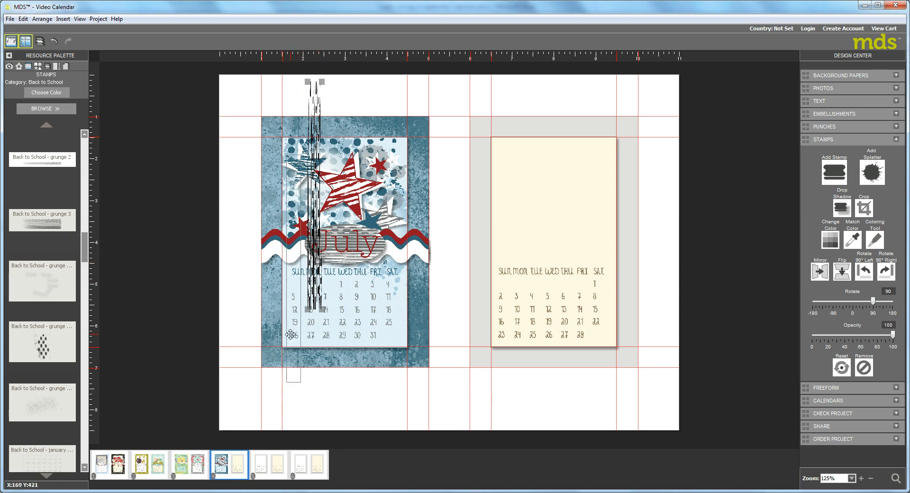
left_click_drag(285, 382, 289, 354)
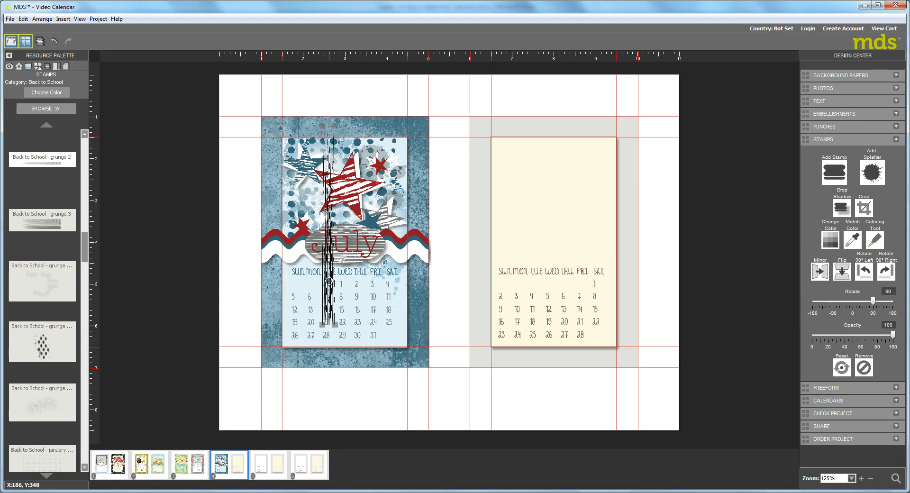
left_click_drag(328, 281, 290, 344)
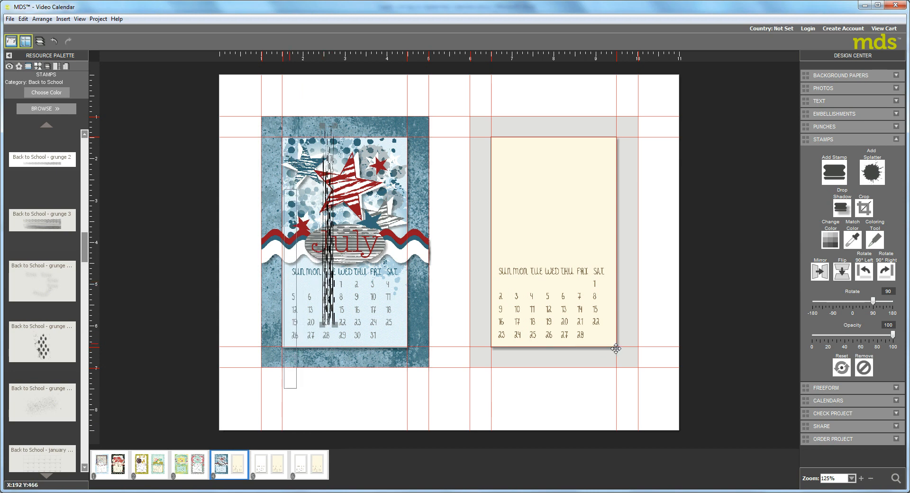
Crop the vertical grunge 2 stamp to its middle section and place it along the left edge of the July date grid.
left_click(864, 207)
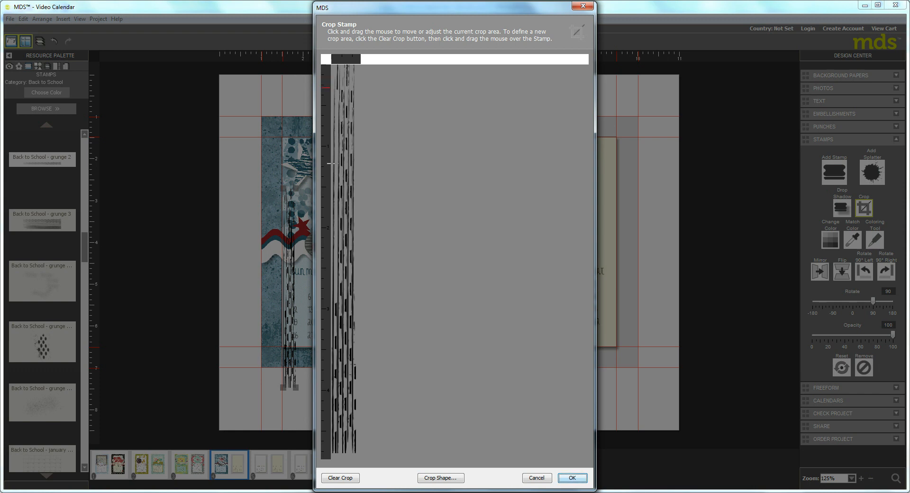
left_click_drag(330, 161, 356, 321)
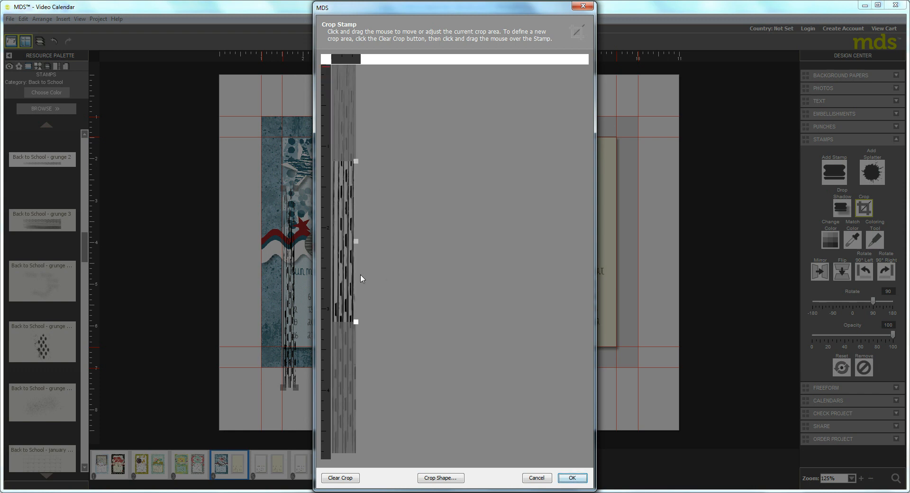
left_click(341, 255)
left_click_drag(344, 323, 348, 381)
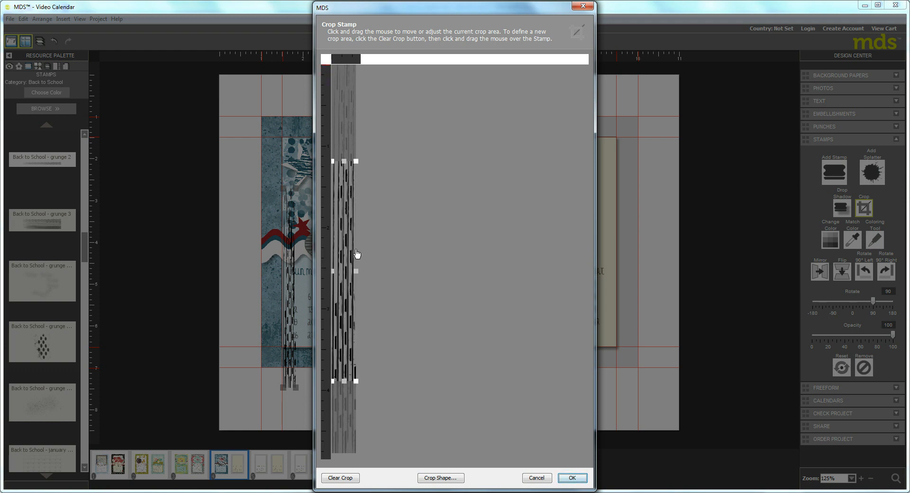
left_click_drag(341, 231, 330, 195)
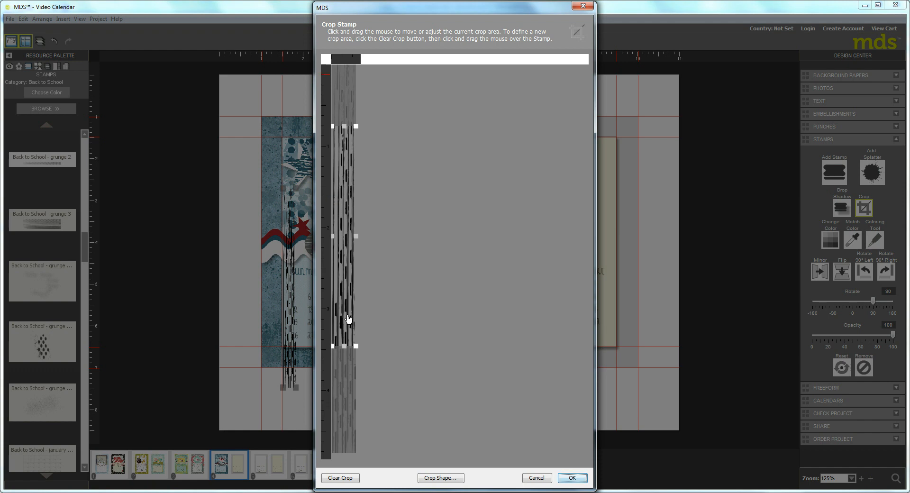
left_click_drag(344, 347, 342, 357)
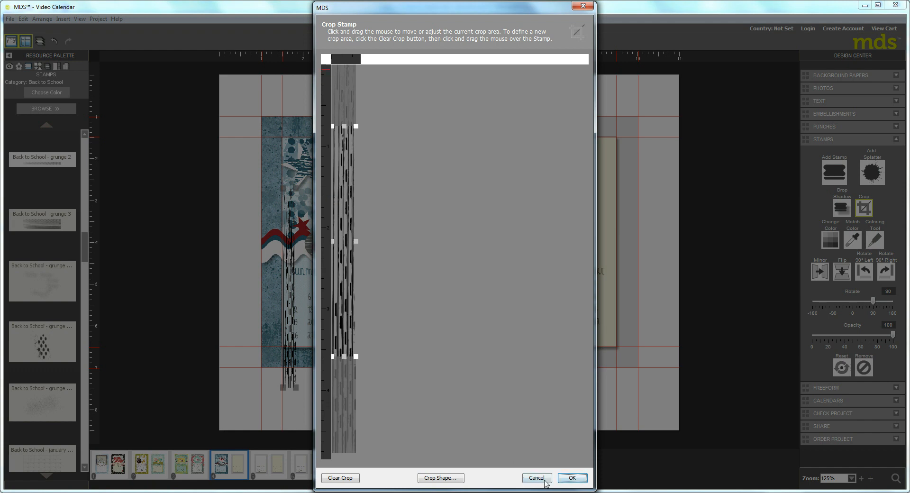
left_click(572, 477)
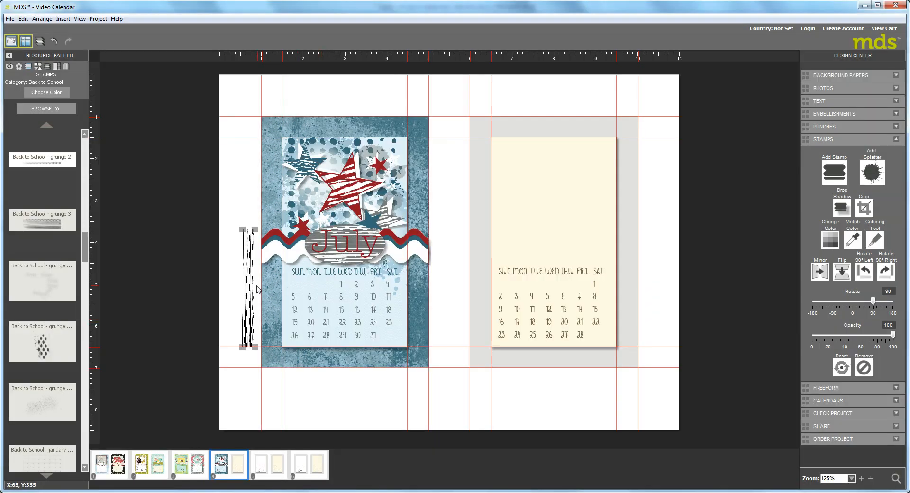
left_click_drag(257, 289, 288, 290)
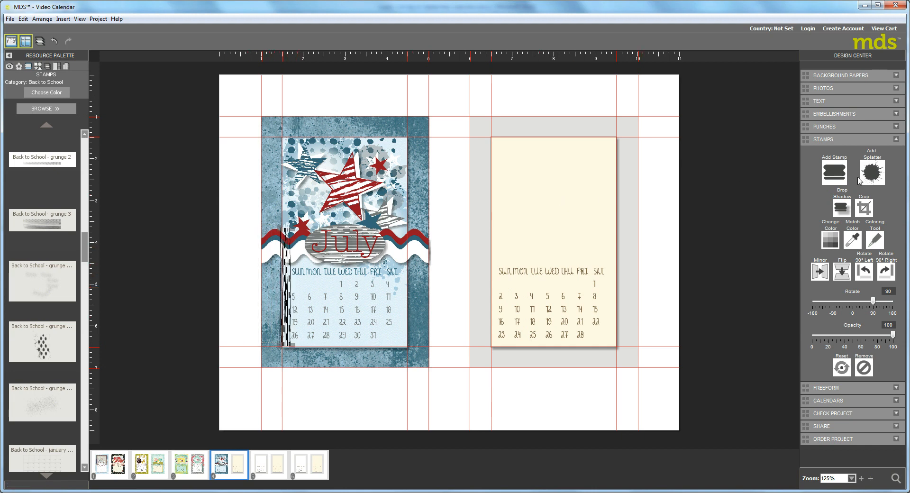
Crop the vertical grunge 2 stamp shorter at its upper end and realign it along the left edge of the July date panel.
left_click(864, 207)
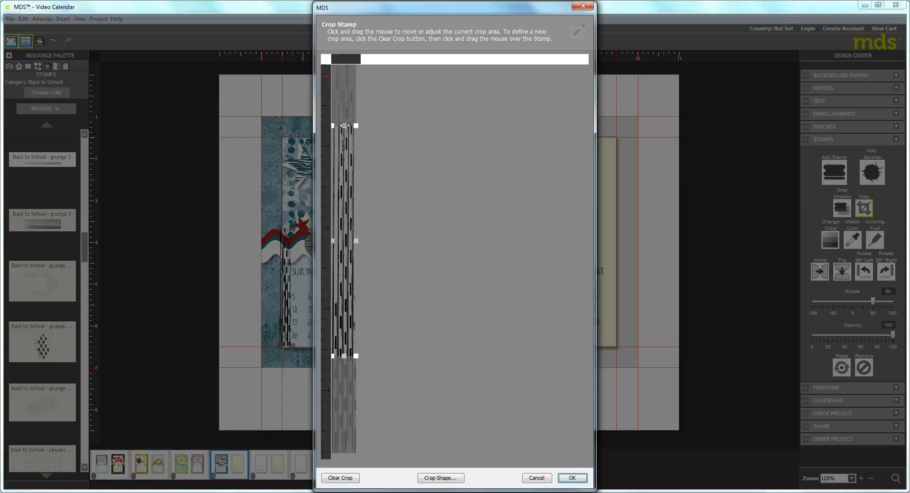
left_click_drag(345, 125, 344, 166)
left_click(575, 478)
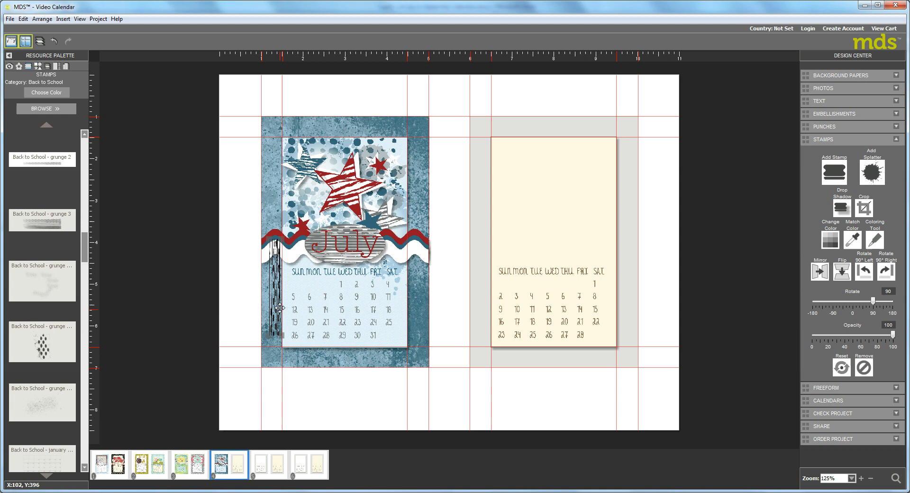
left_click_drag(280, 308, 289, 316)
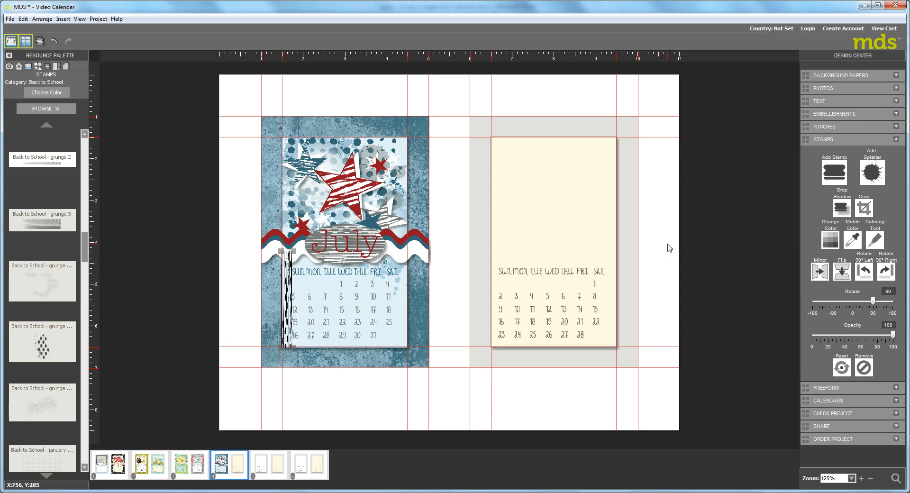
Recolor the vertical grunge 2 stamp with the dark teal blue from the Stampin' Up! palette.
left_click(830, 239)
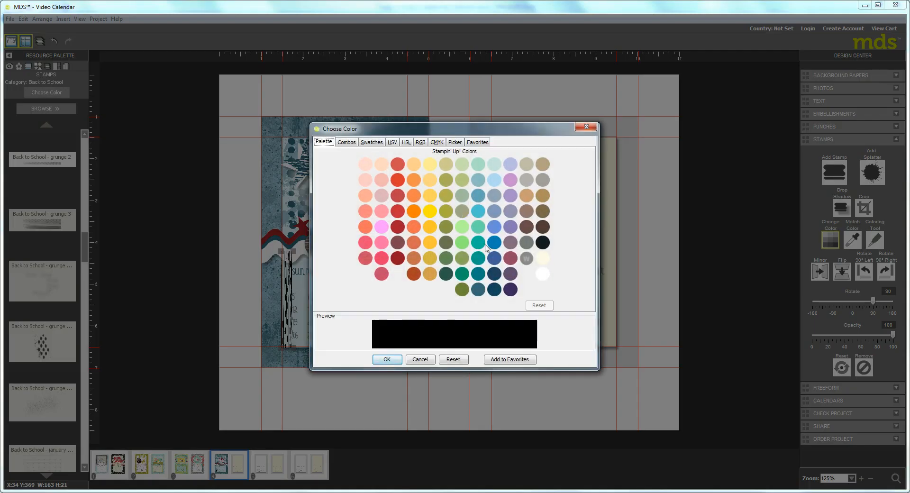
left_click(478, 290)
left_click(387, 359)
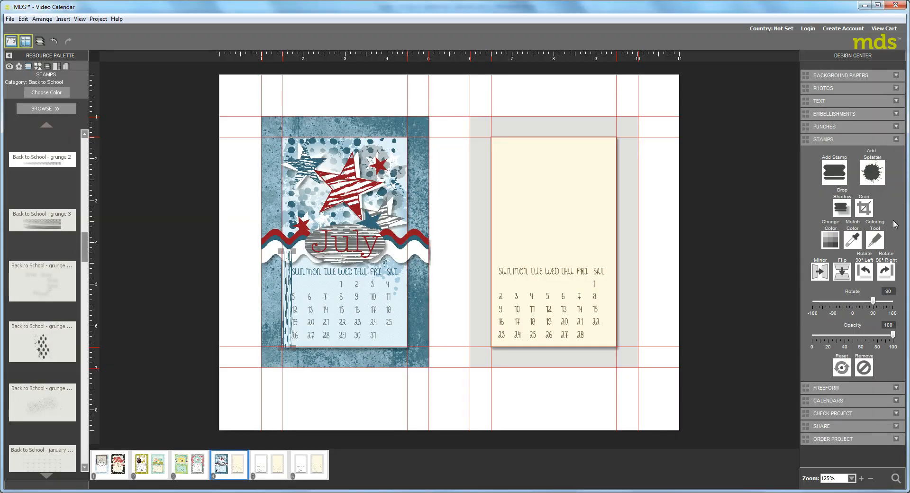
With the Coloring Tool, brush dark red accents onto the grunge 2 stamp at its beginning and along its lower lines near the other end.
left_click(877, 239)
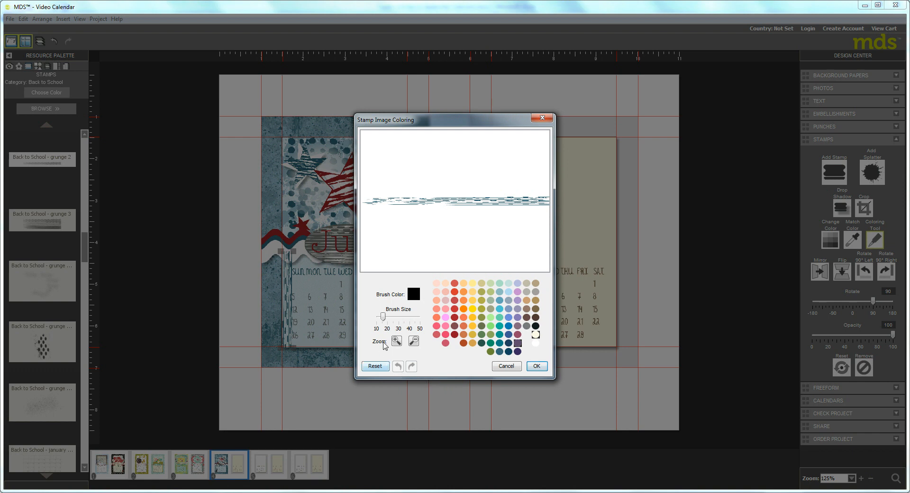
left_click(396, 341)
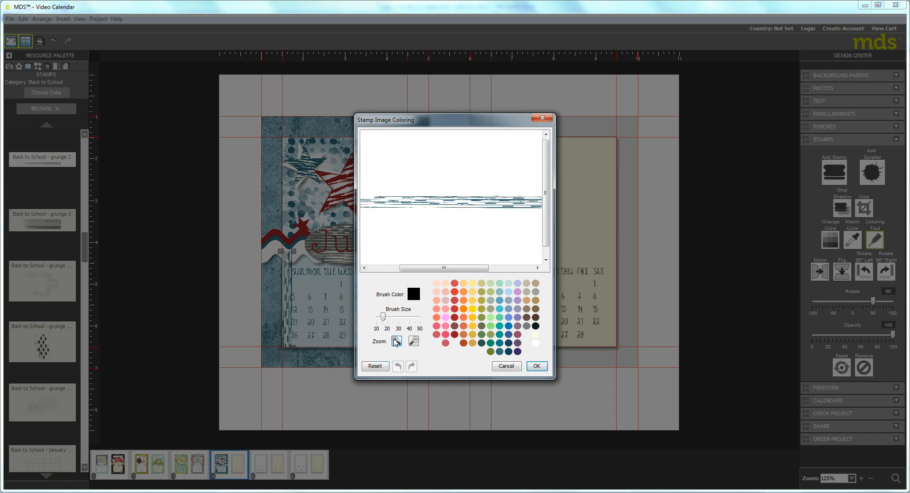
left_click(396, 341)
left_click(397, 341)
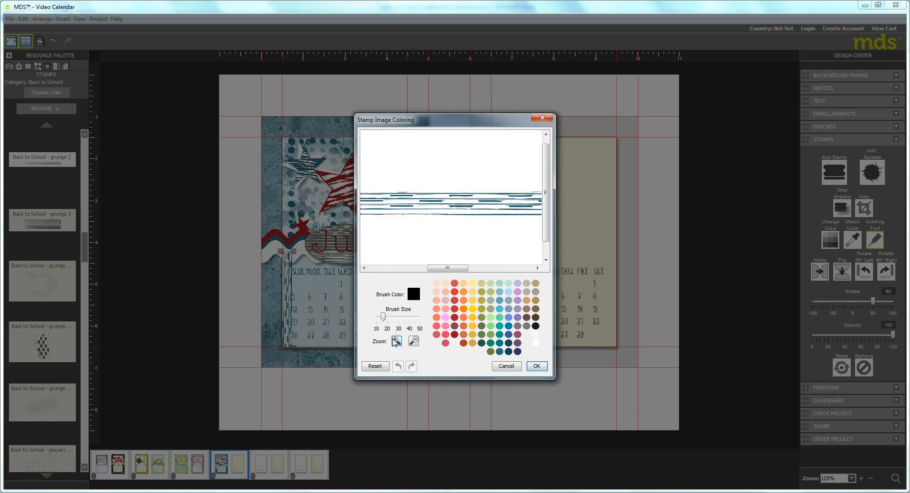
left_click(454, 335)
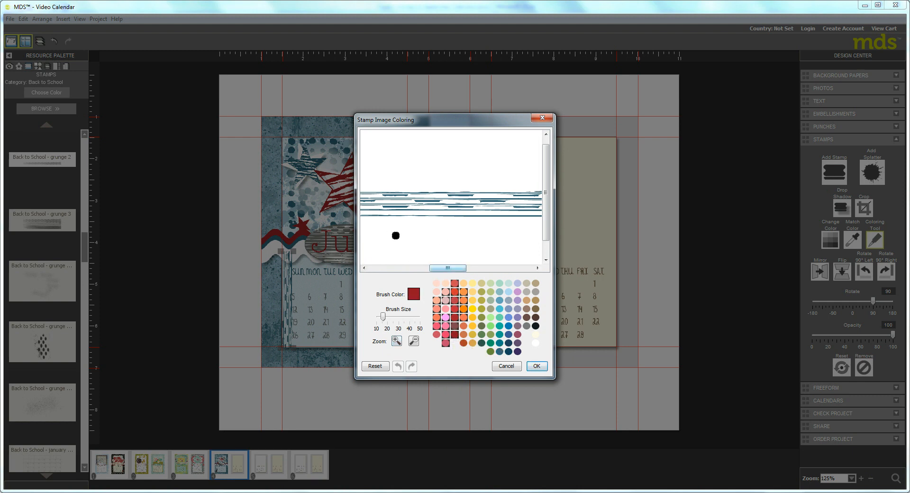
left_click_drag(448, 268, 387, 268)
mouse_move(362, 194)
left_mouse_down()
mouse_move(506, 195)
mouse_move(416, 192)
left_mouse_up()
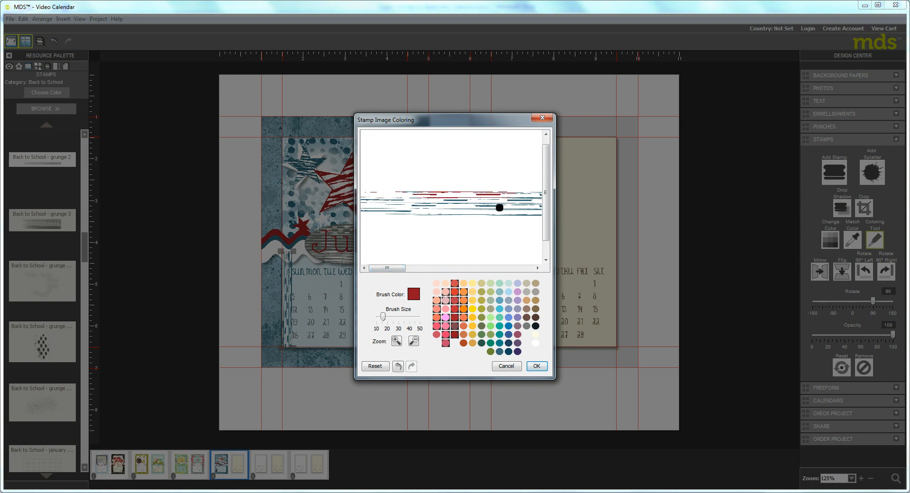
left_click_drag(386, 268, 480, 268)
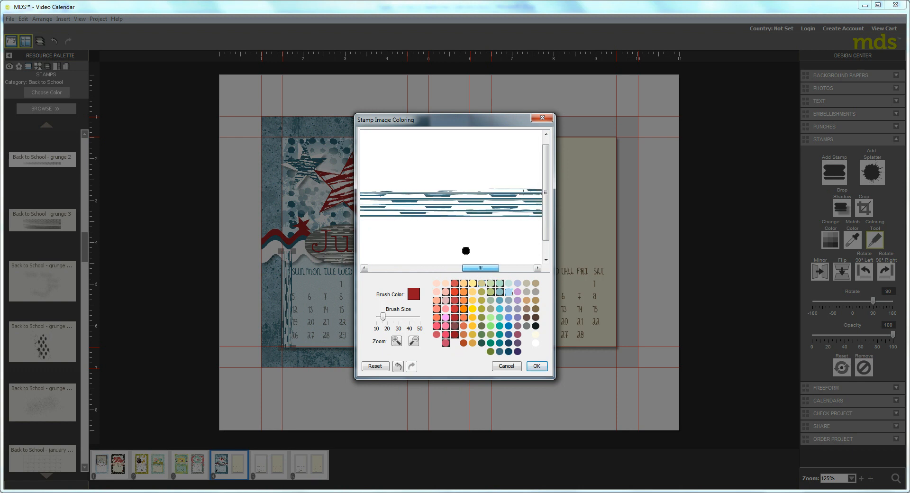
left_click_drag(428, 211, 540, 212)
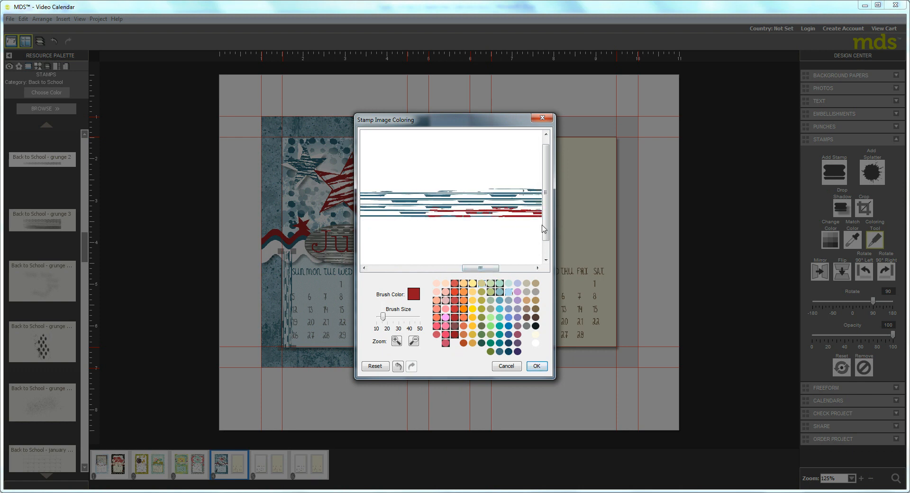
left_click_drag(493, 268, 527, 269)
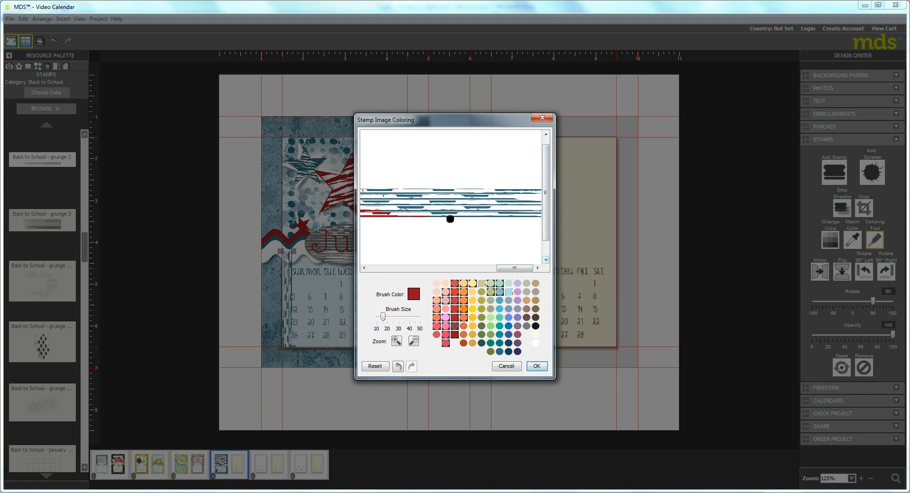
mouse_move(451, 219)
left_mouse_down()
mouse_move(404, 203)
mouse_move(414, 215)
left_mouse_up()
Brush white accents onto parts of the grunge 2 stamp's lines and apply the coloring.
left_click(535, 343)
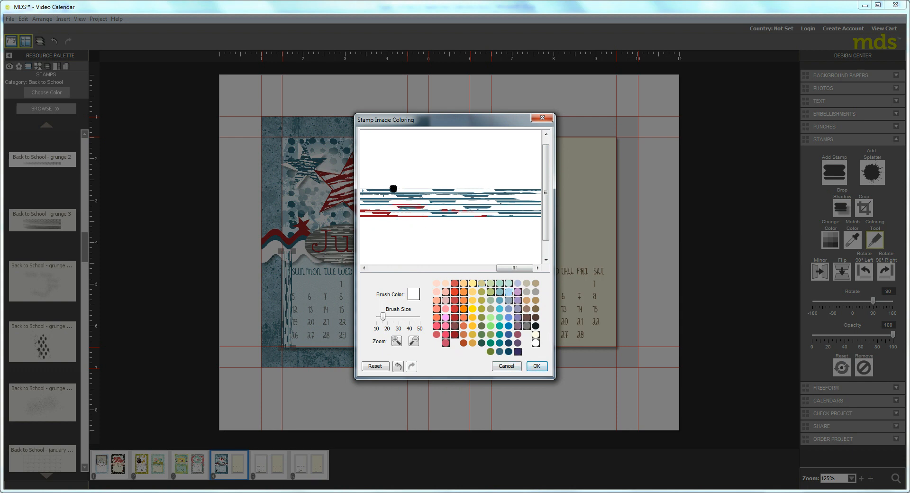
mouse_move(392, 191)
left_mouse_down()
mouse_move(384, 197)
mouse_move(490, 197)
left_mouse_up()
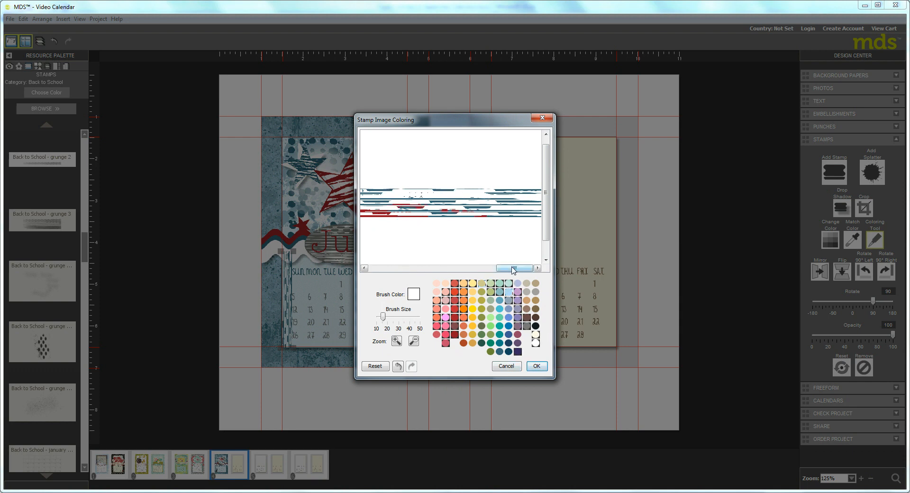
left_click_drag(514, 267, 389, 268)
left_click_drag(390, 205, 509, 209)
left_click(537, 366)
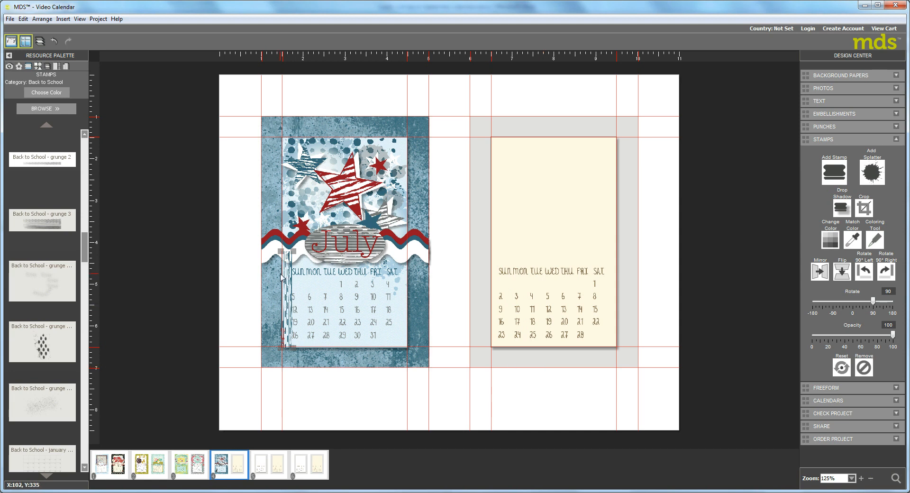
Place a copy of the colored grunge 2 strip along the right edge of the July date panel, then mirror and flip it.
left_click_drag(280, 273, 399, 291)
left_click(889, 268)
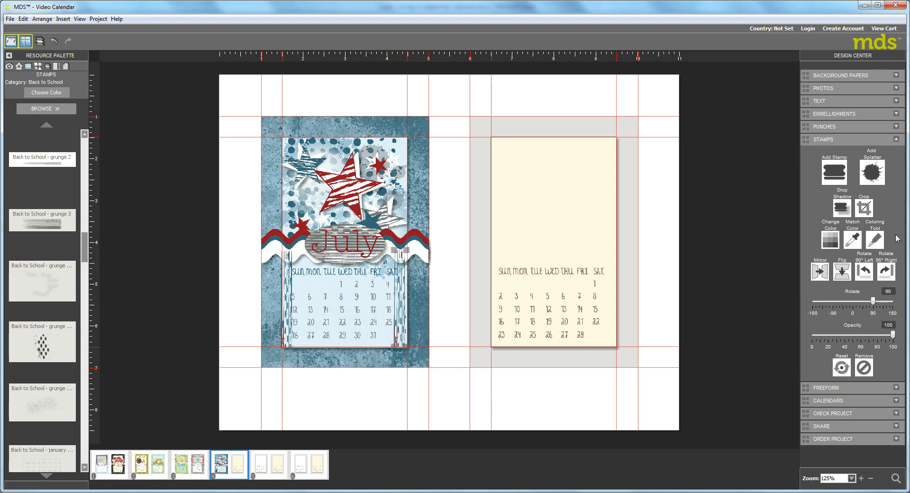
left_click(821, 273)
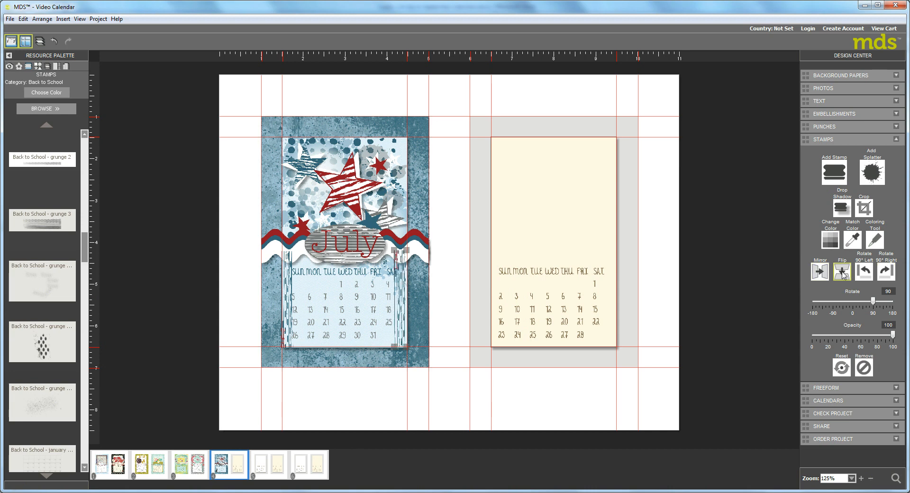
left_click(843, 274)
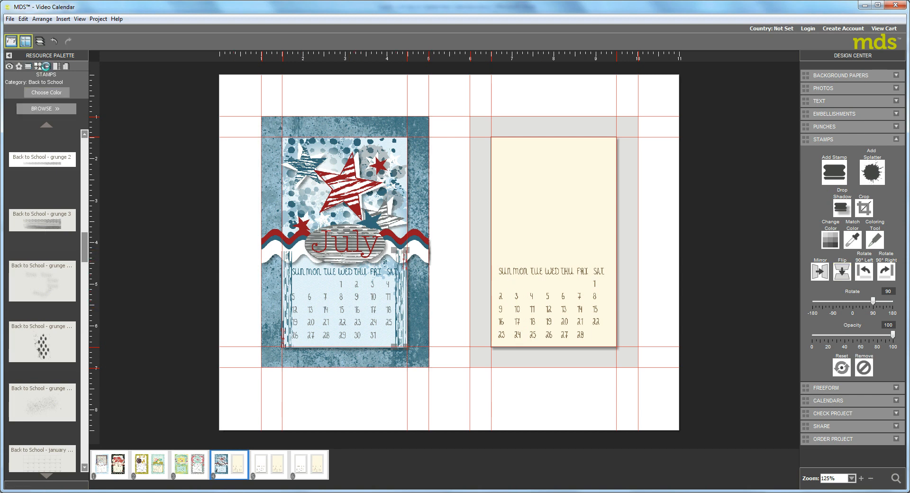
Move both grunge 2 stamp layers down the page layer order so they sit beneath the Tasteful Trim shapes.
left_click(48, 68)
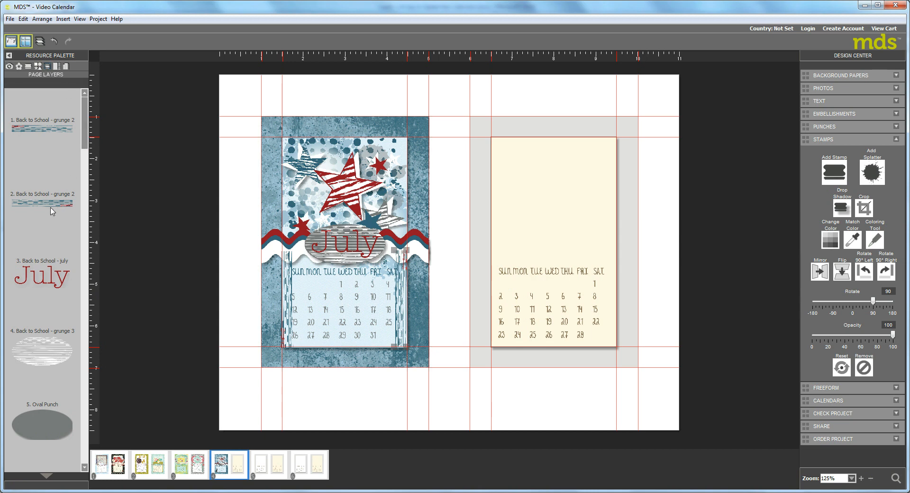
left_click_drag(52, 211, 54, 170)
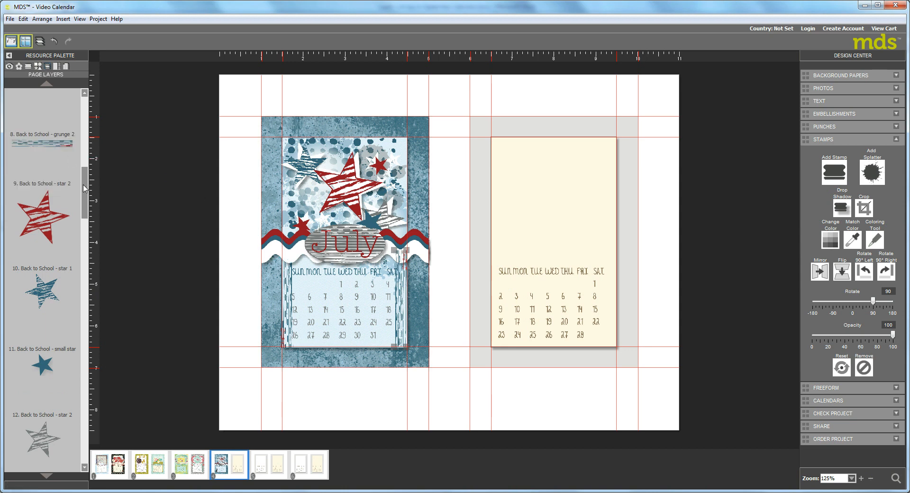
left_click_drag(51, 140, 72, 317)
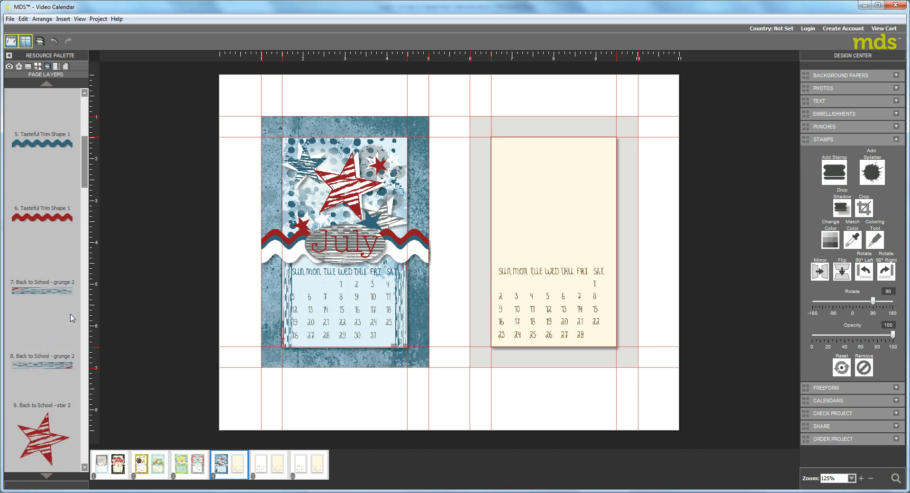